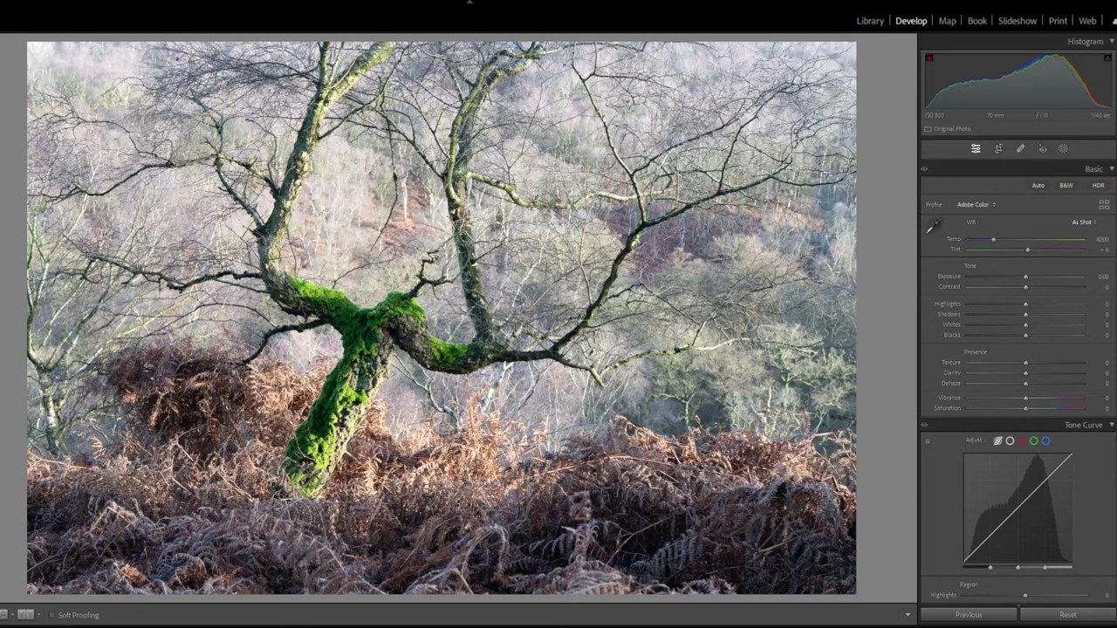
# Examine the unedited tree photo close up and as a whole, checking the mossy trunk, branches and woodland background.
pyautogui.hotkey('ctrl', '-')
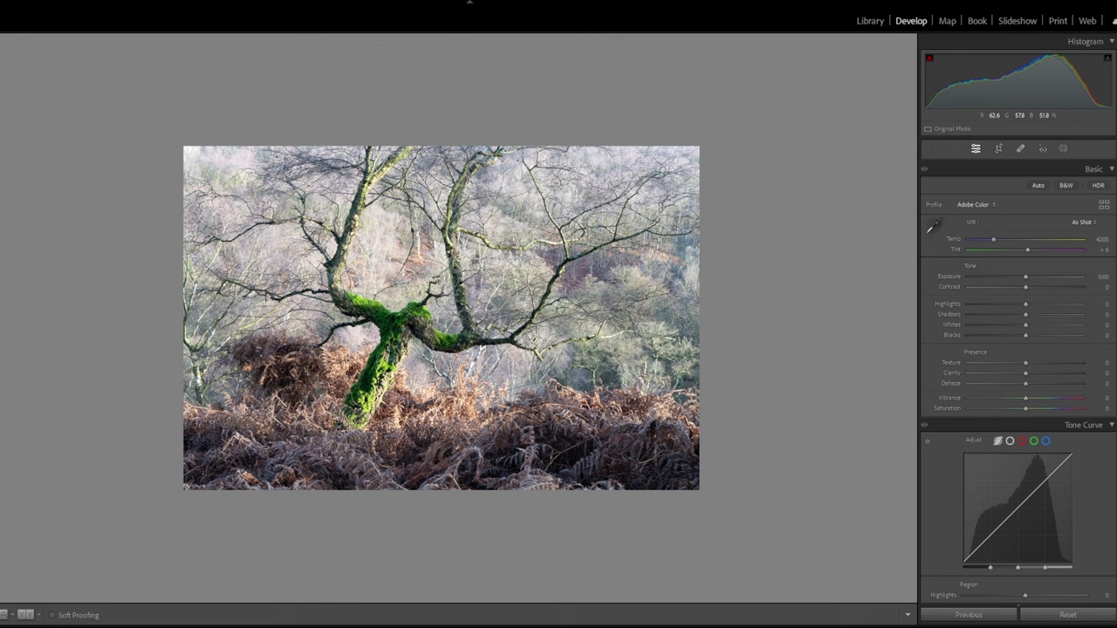
pyautogui.hotkey('ctrl', '=')
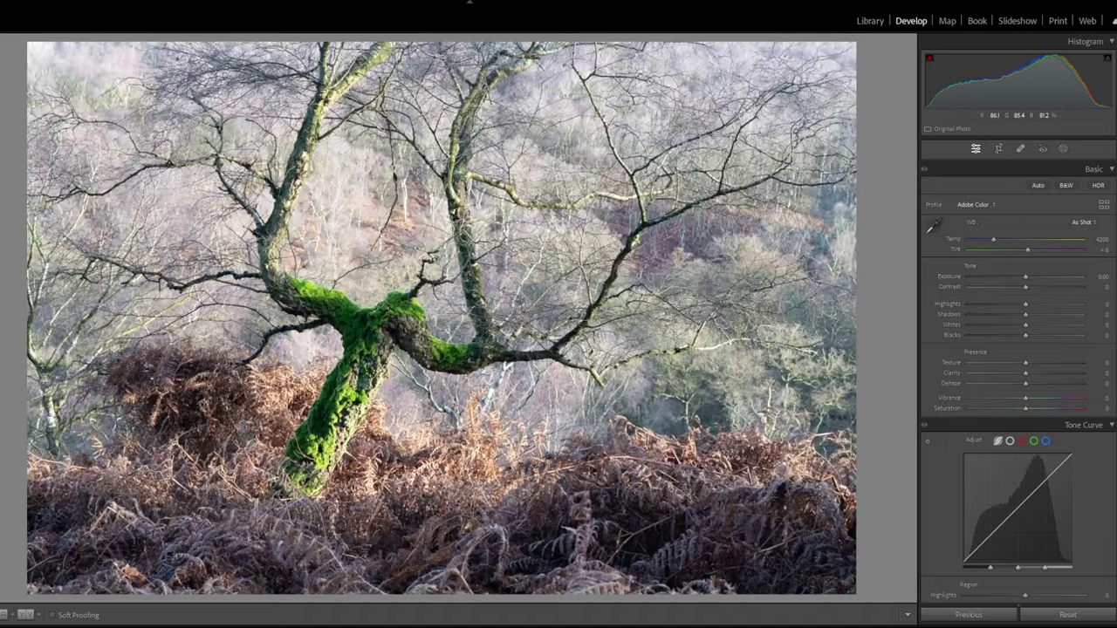
pyautogui.hotkey('ctrl', '=')
pyautogui.hotkey('ctrl', '=')
pyautogui.hotkey('ctrl', '=')
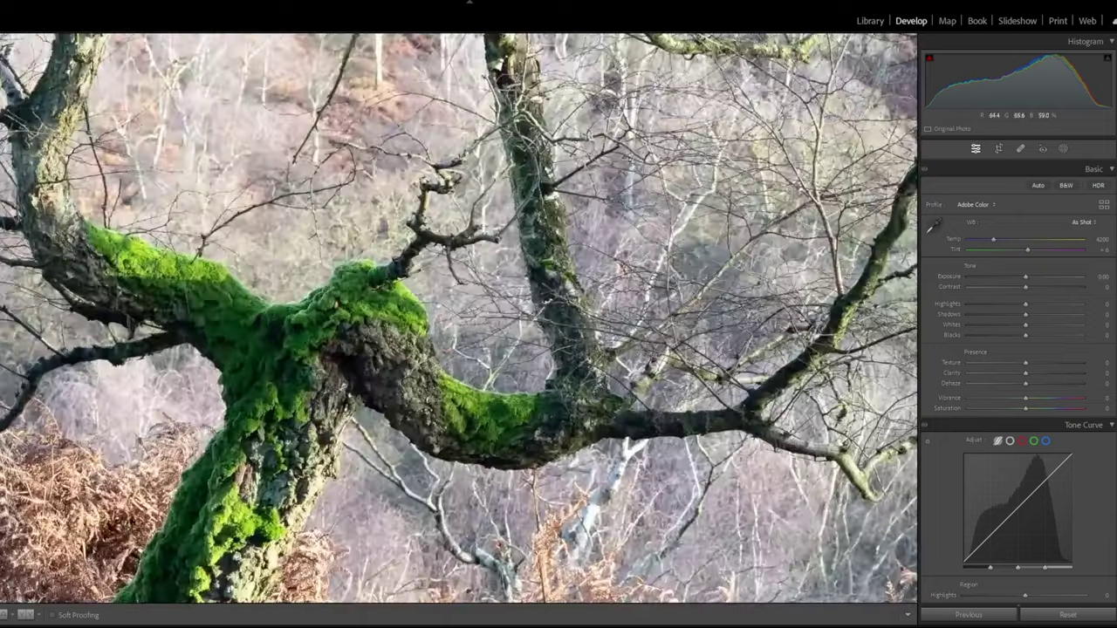
pyautogui.moveTo(401, 122); pyautogui.dragTo(524, 532)
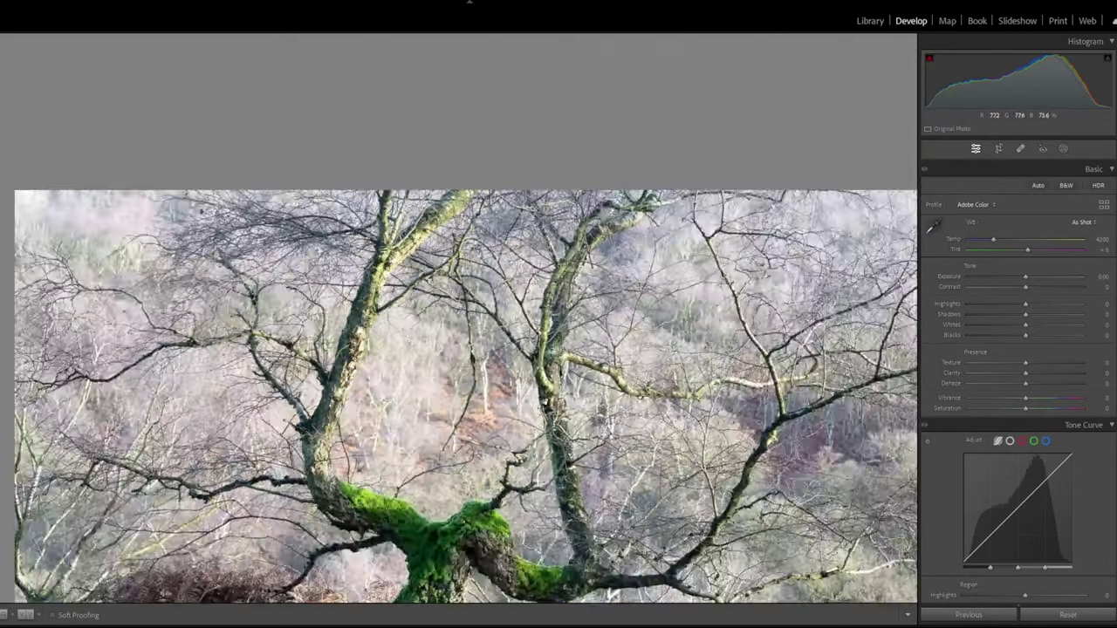
pyautogui.press('z')
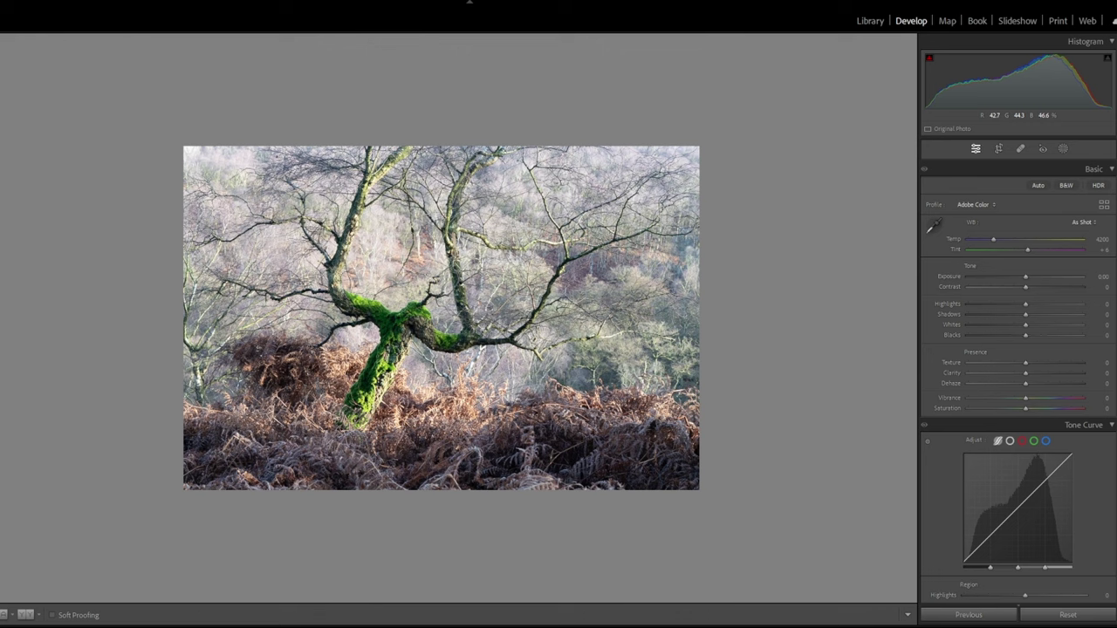
# Open the tree photo in Photoshop for editing and duplicate its Background layer, leaving the copy selected.
pyautogui.rightClick(497, 385)
pyautogui.moveTo(569, 154)
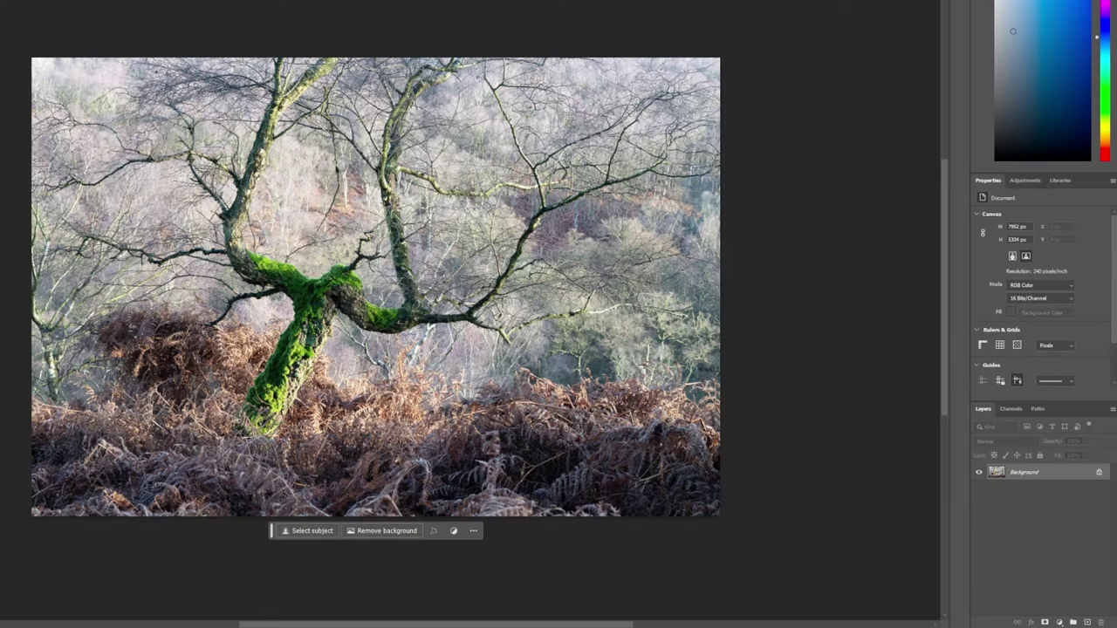
pyautogui.moveTo(1030, 472); pyautogui.dragTo(1086, 621)
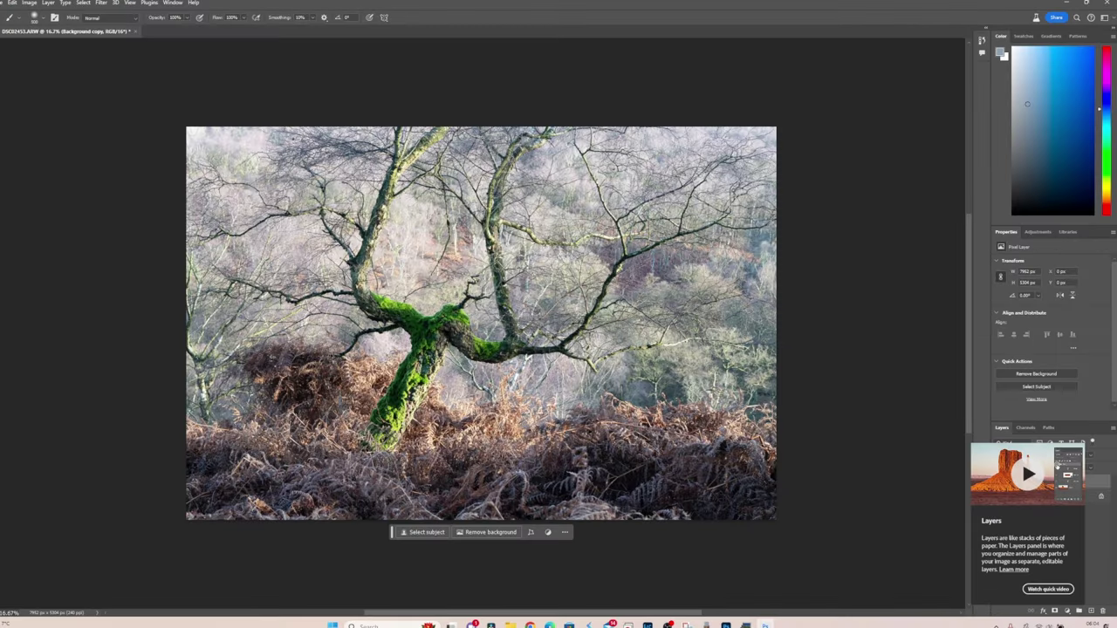
pyautogui.click(1048, 550)
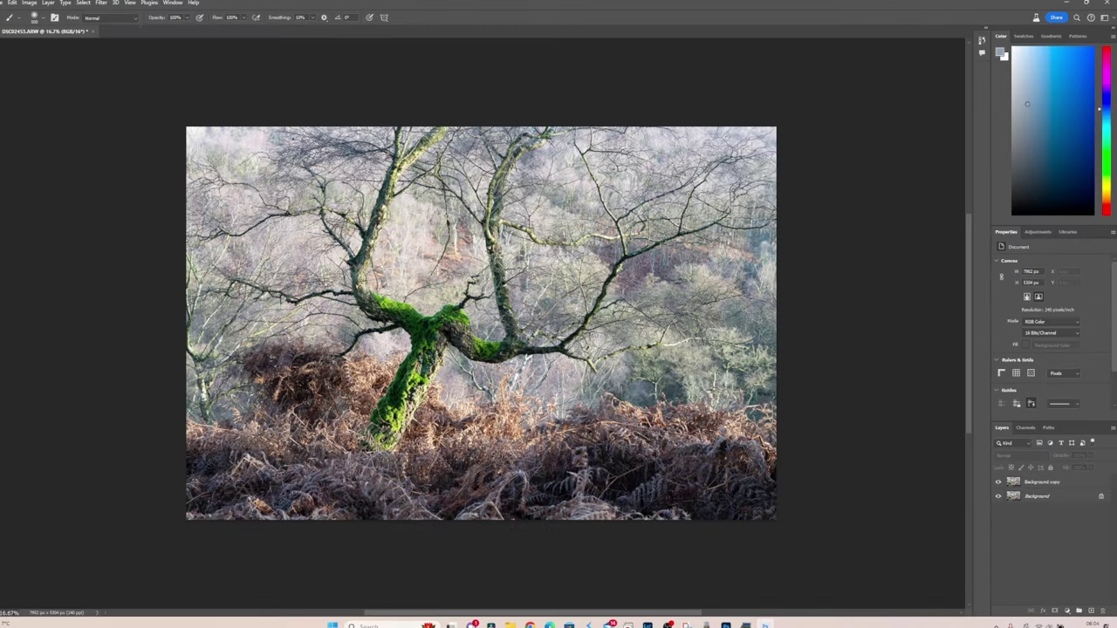
pyautogui.click(1048, 482)
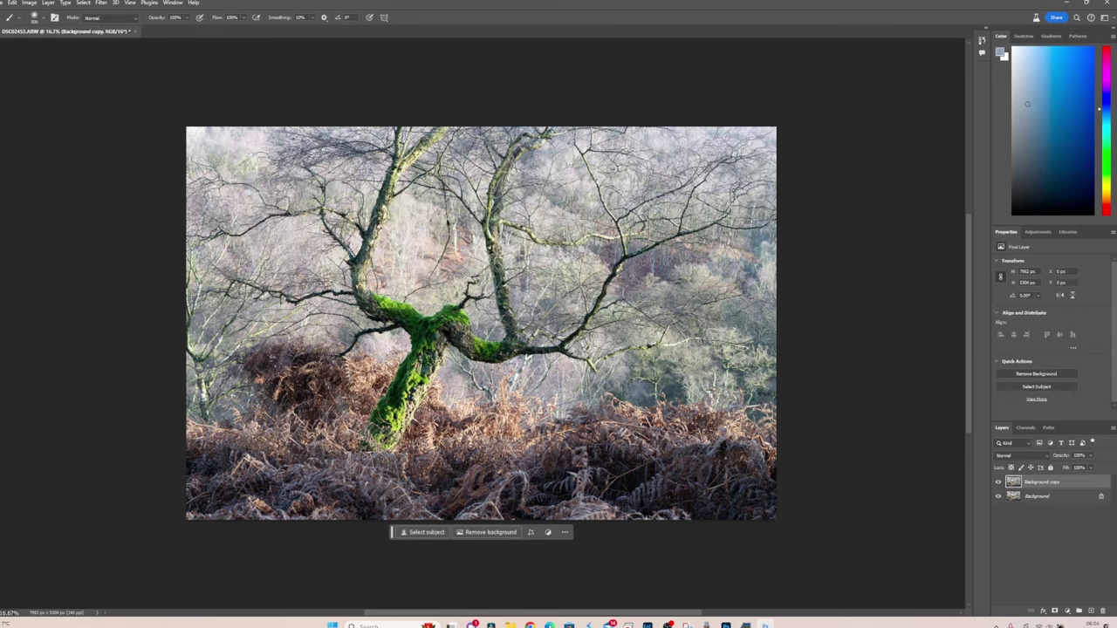
# Apply a blur filter to the Background copy layer and set its blend mode to Darker Color.
pyautogui.click(101, 3)
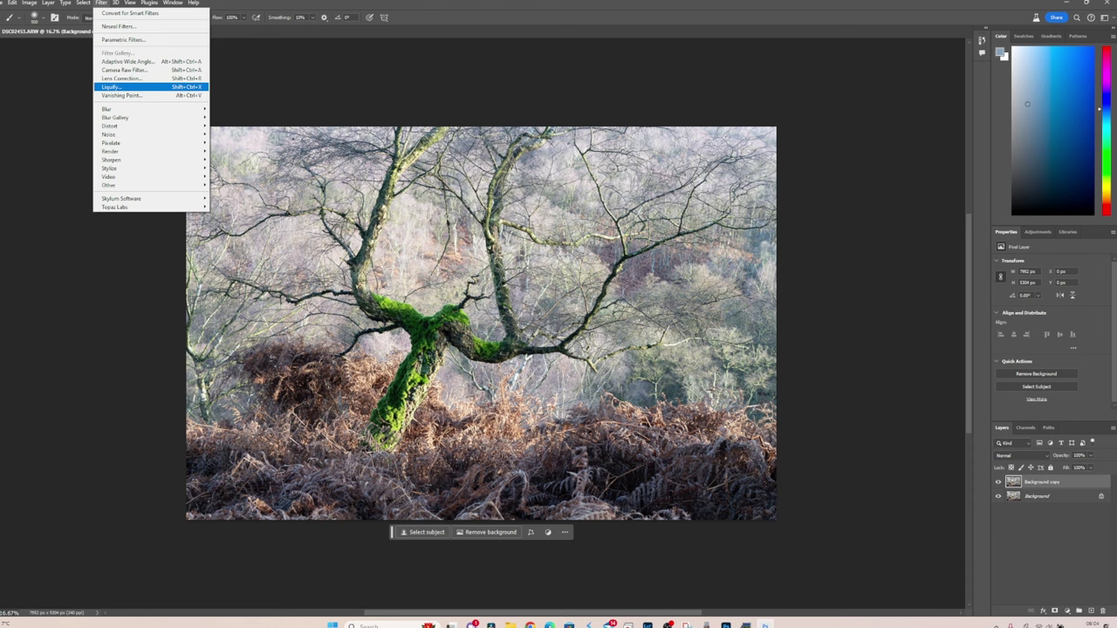
pyautogui.click(232, 142)
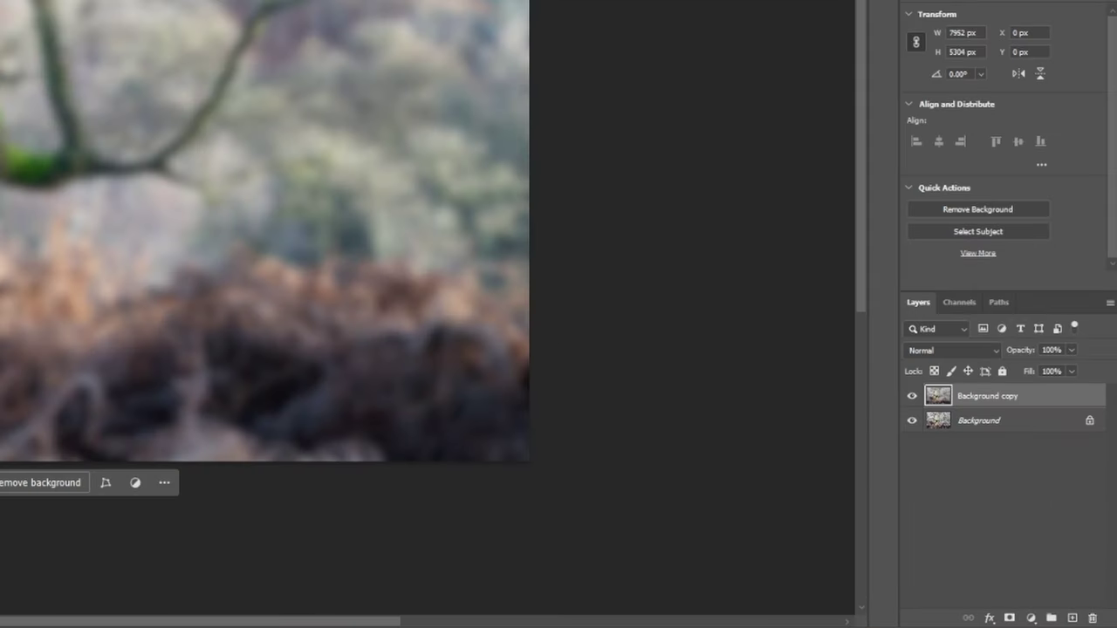
pyautogui.click(1017, 455)
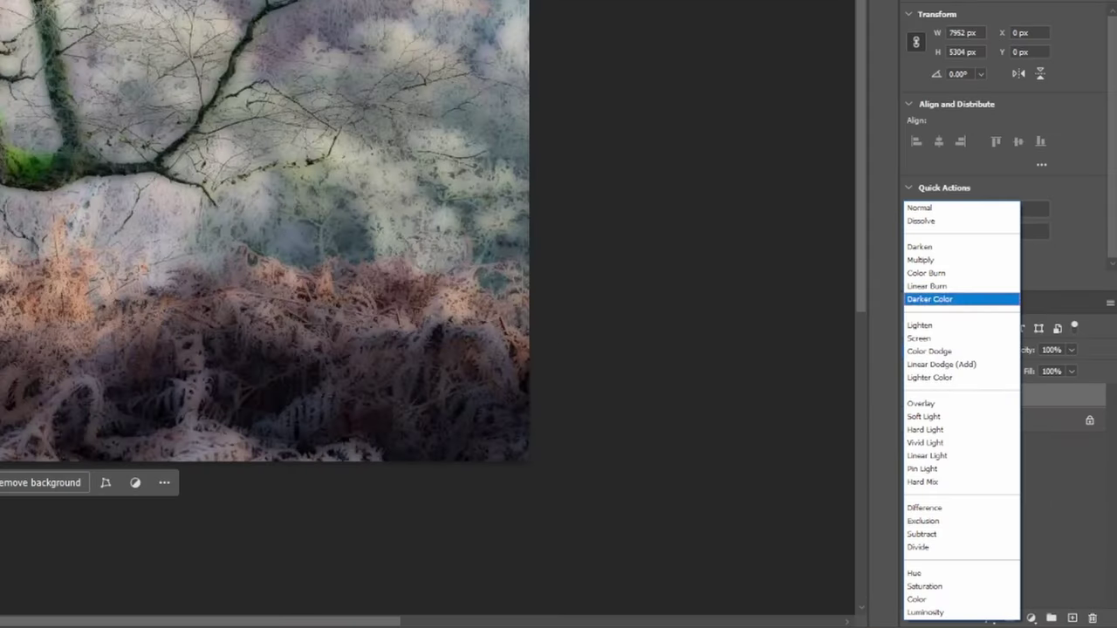
pyautogui.click(930, 298)
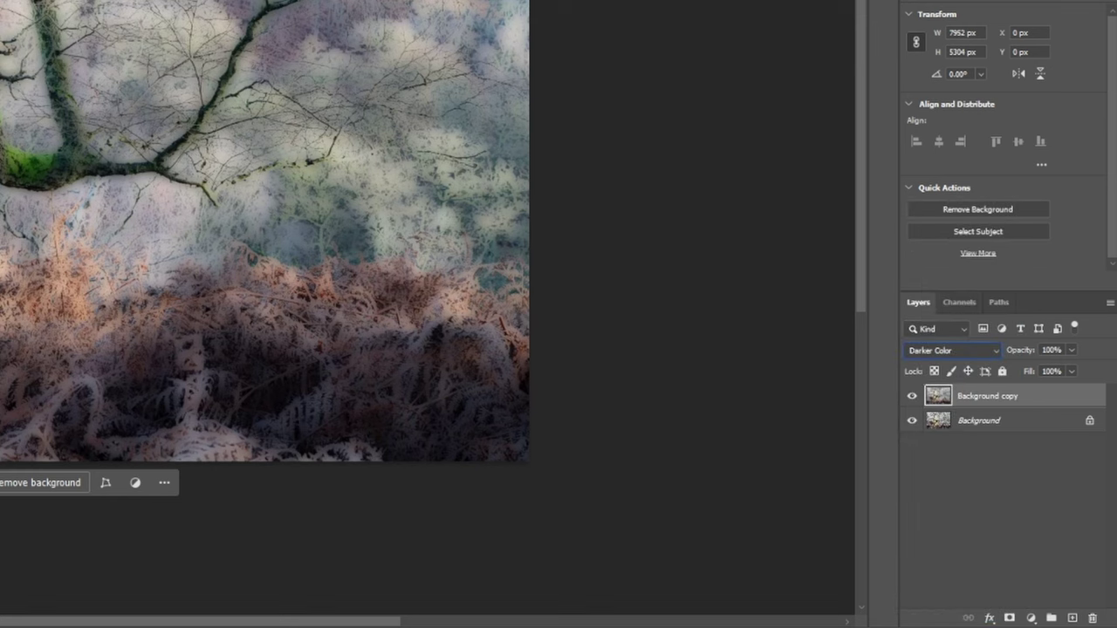
# Lower the Background copy layer's opacity to about 30% and compare the image with the layer hidden and shown.
pyautogui.click(1072, 350)
pyautogui.moveTo(1072, 367); pyautogui.dragTo(1020, 367)
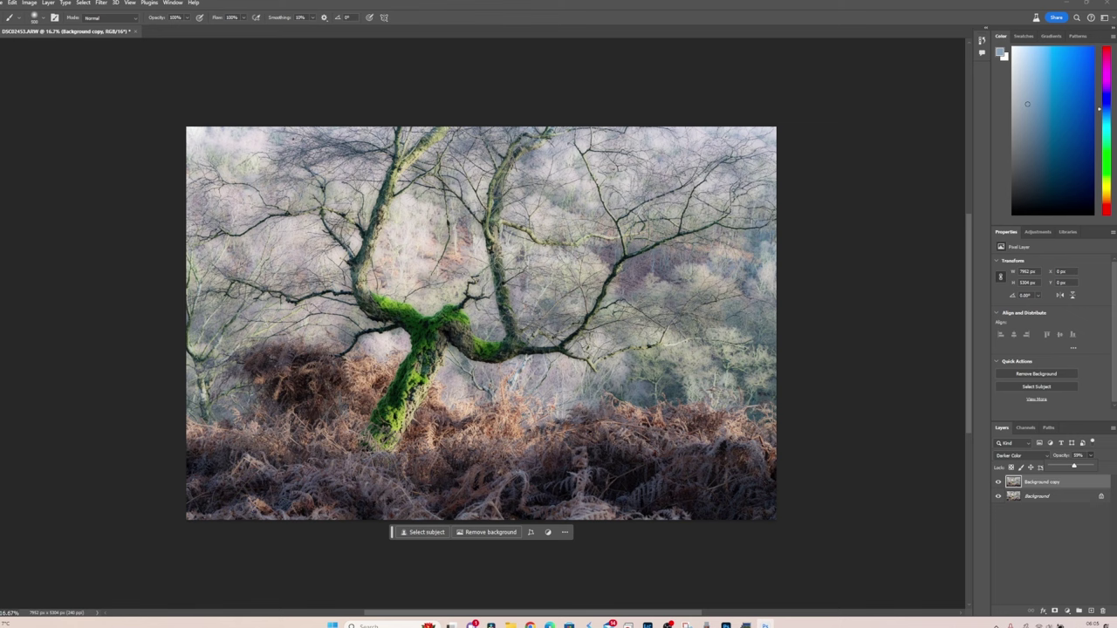
pyautogui.moveTo(1074, 466); pyautogui.dragTo(1063, 466)
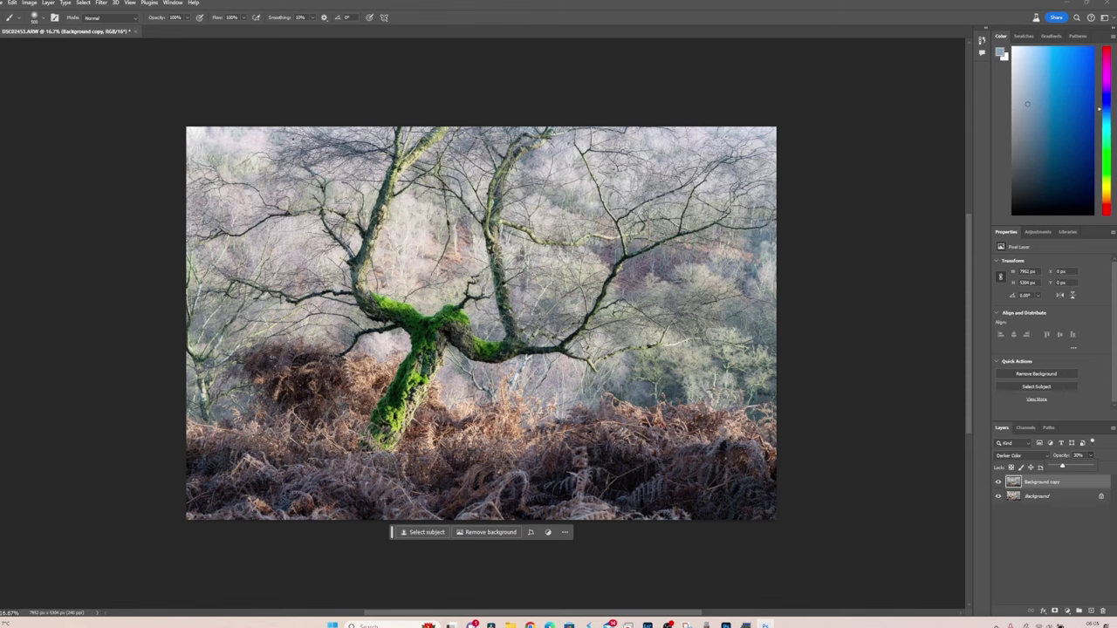
pyautogui.click(999, 482)
pyautogui.click(999, 482)
pyautogui.click(999, 481)
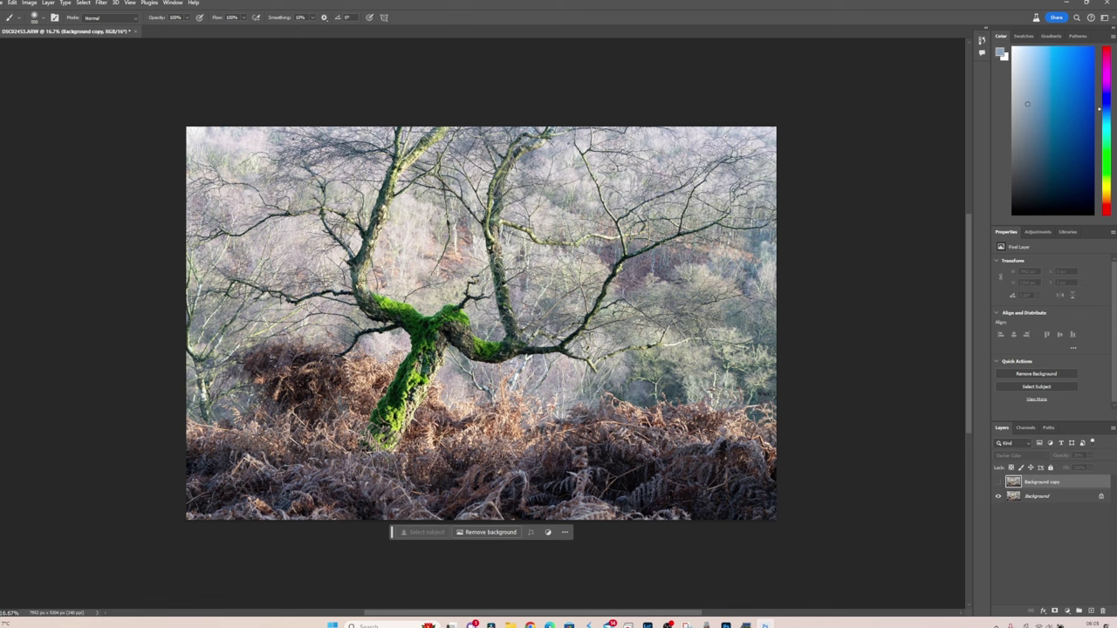
pyautogui.click(998, 482)
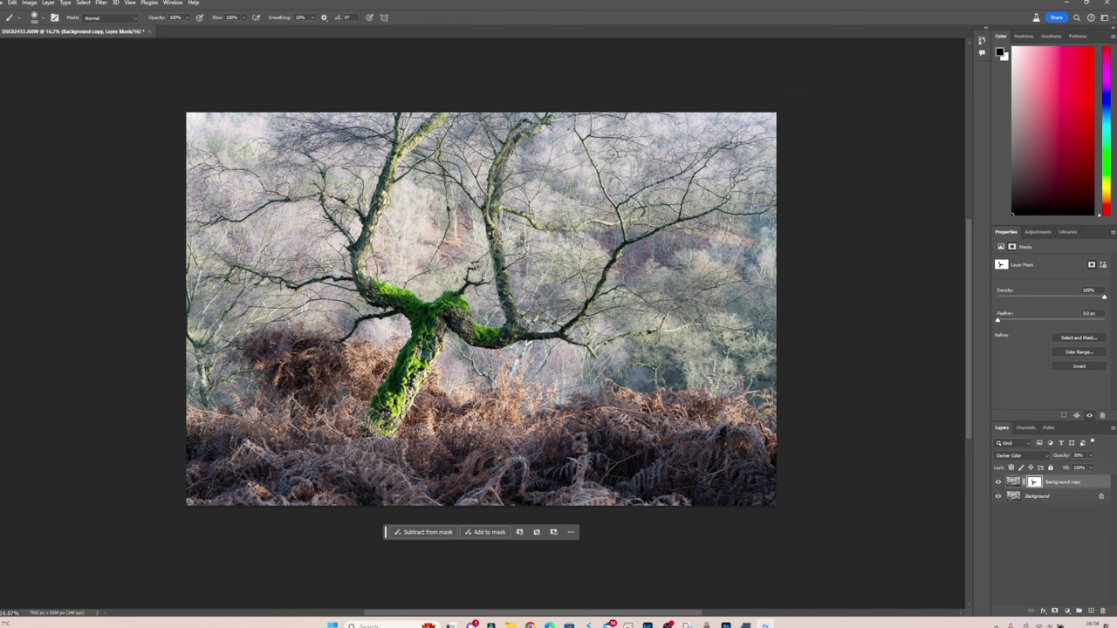
# Save the layered, masked photo in Photoshop and return to it in Lightroom.
pyautogui.click(3, 3)
pyautogui.click(35, 103)
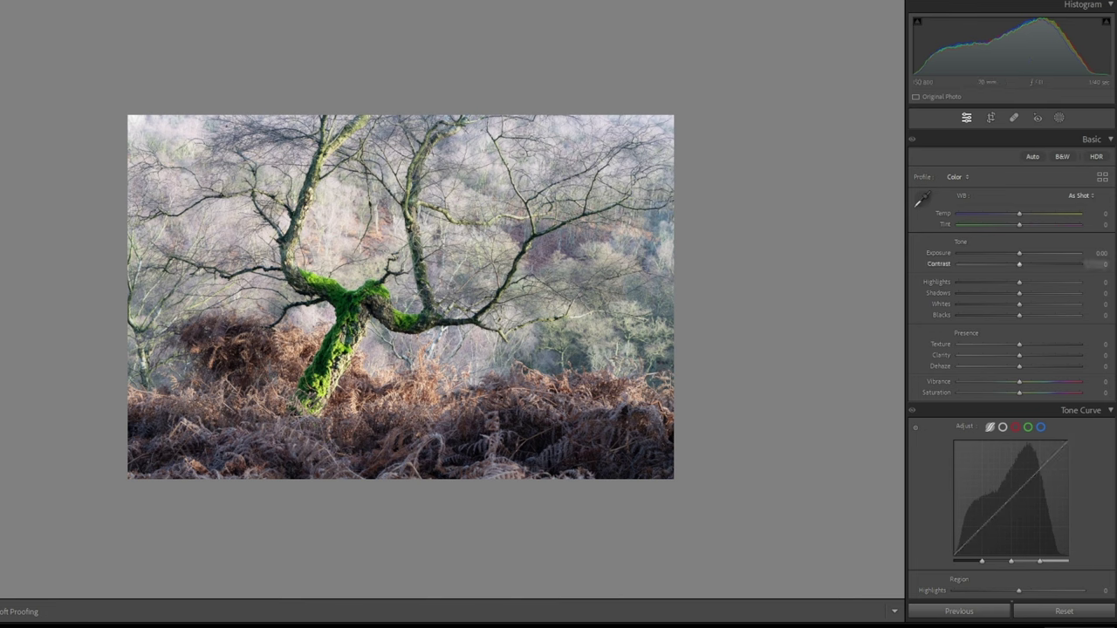
# Set the photo's Contrast to -29, Highlights to +22 and Shadows to +12.
pyautogui.moveTo(1020, 264); pyautogui.dragTo(987, 264)
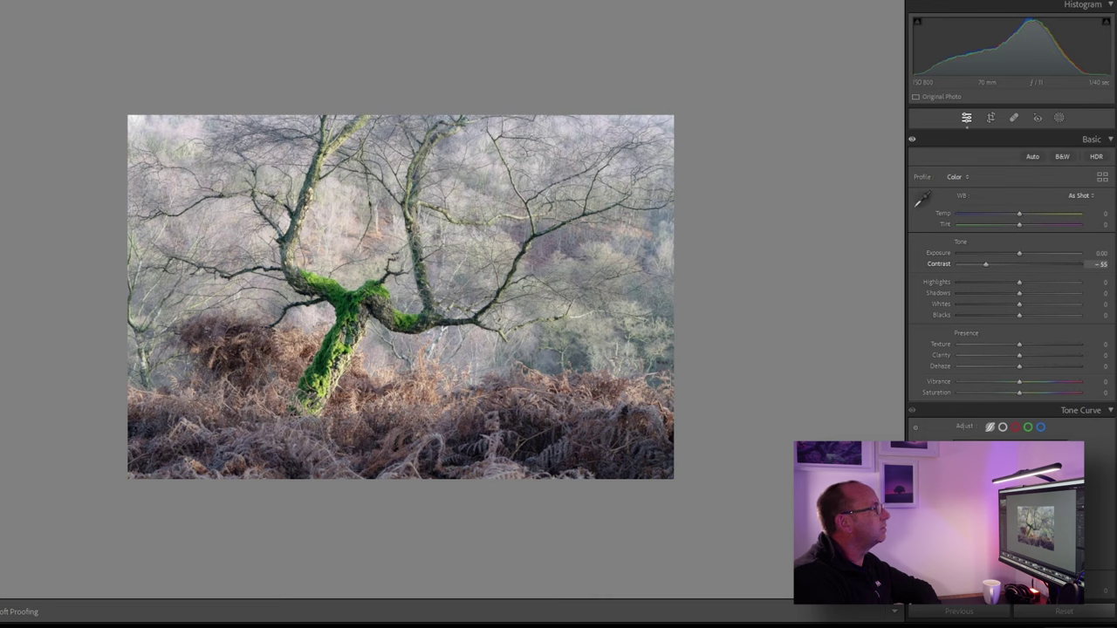
pyautogui.moveTo(986, 264); pyautogui.dragTo(1001, 263)
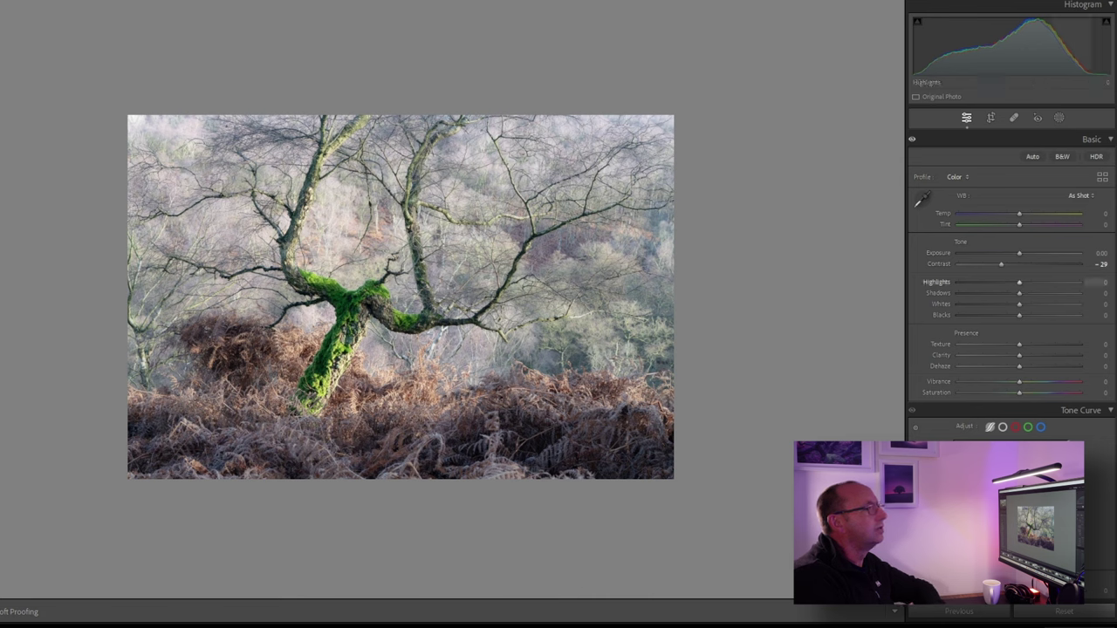
pyautogui.moveTo(1020, 282); pyautogui.dragTo(1079, 282)
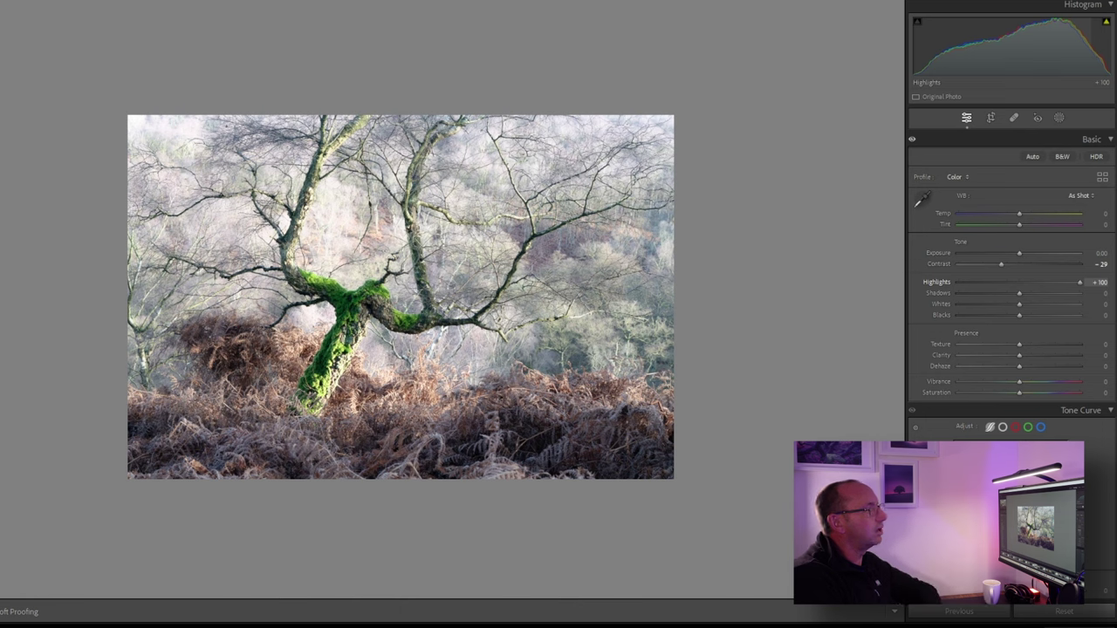
pyautogui.moveTo(1080, 282); pyautogui.dragTo(1033, 282)
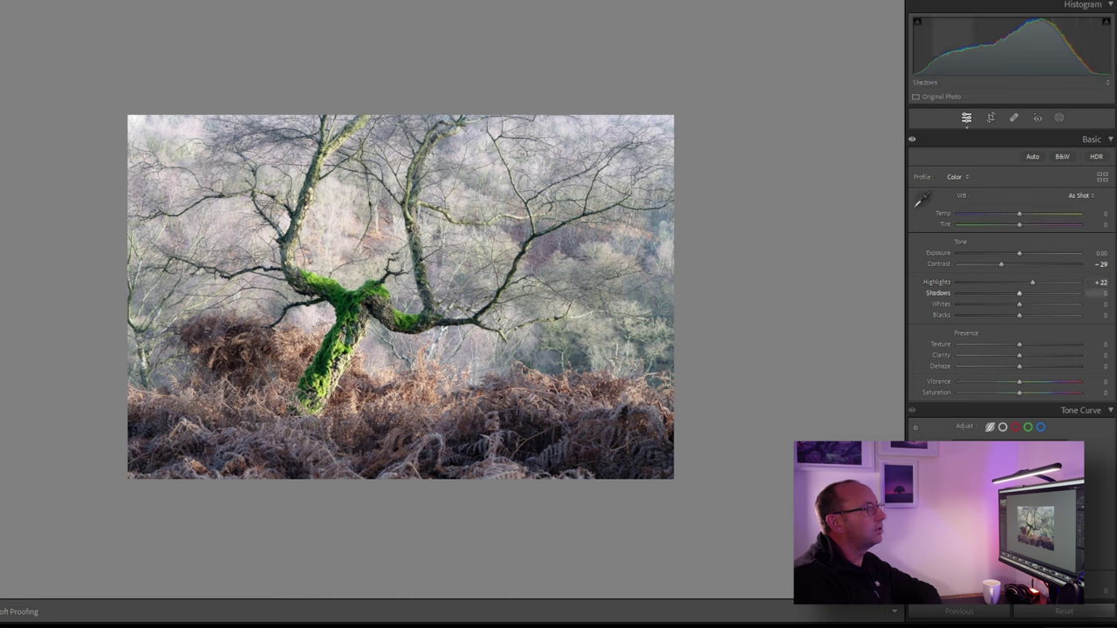
pyautogui.moveTo(1019, 293)
pyautogui.mouseDown()
pyautogui.moveTo(1044, 293)
pyautogui.moveTo(1025, 292)
pyautogui.mouseUp()
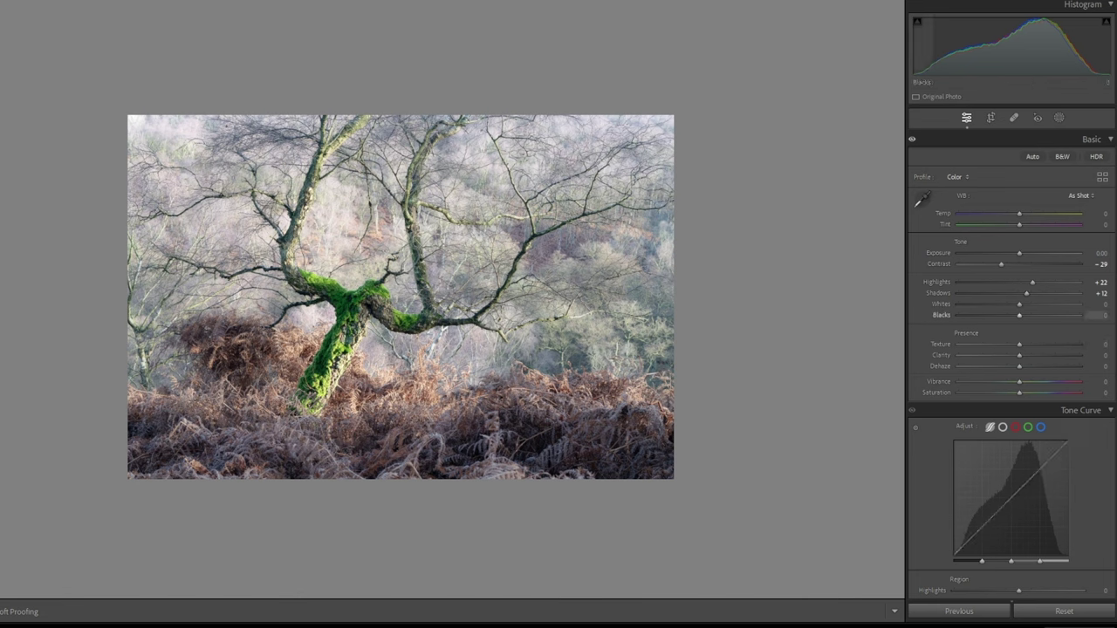
# Set Blacks to -2 using the shadow clipping indicator as a check, and soften the photo with Clarity -9 and Dehaze -8.
pyautogui.moveTo(1015, 315); pyautogui.dragTo(1008, 315)
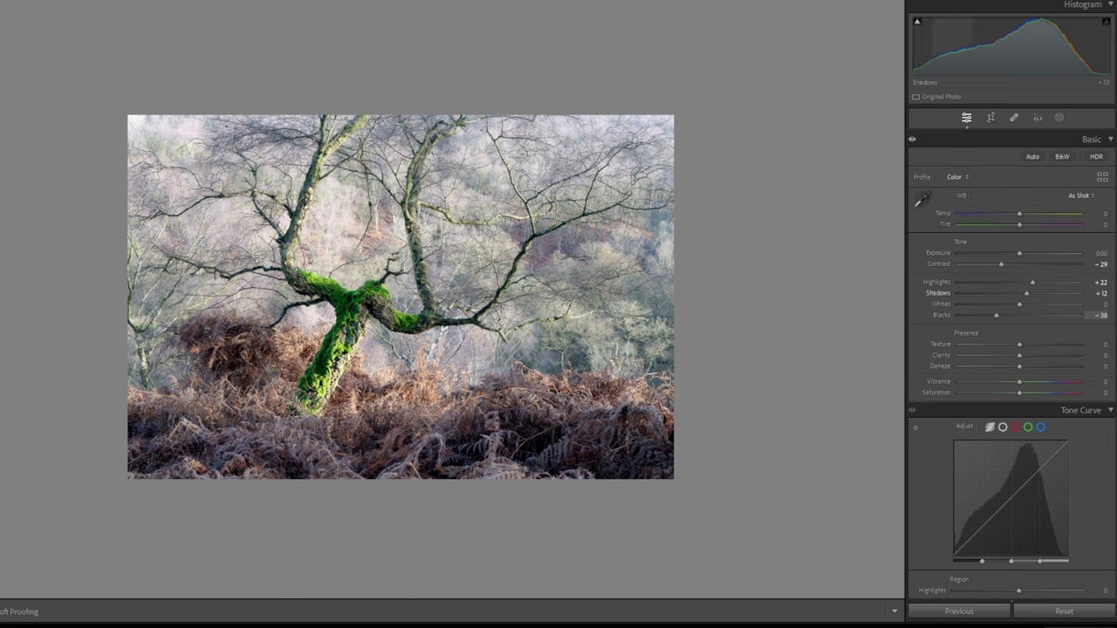
pyautogui.click(917, 21)
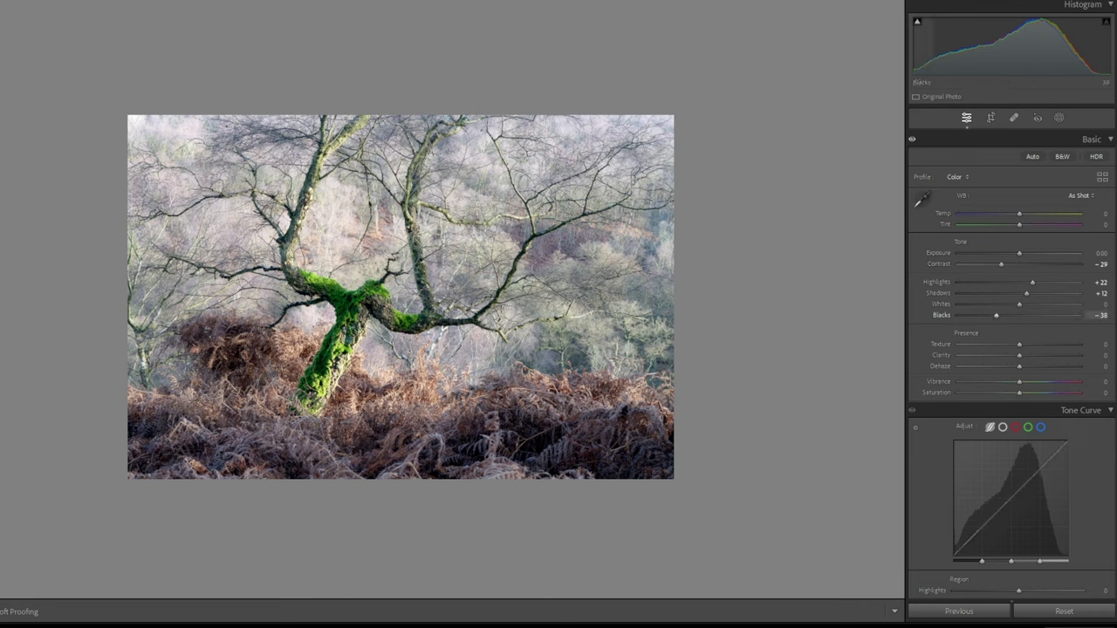
pyautogui.moveTo(997, 315); pyautogui.dragTo(1012, 315)
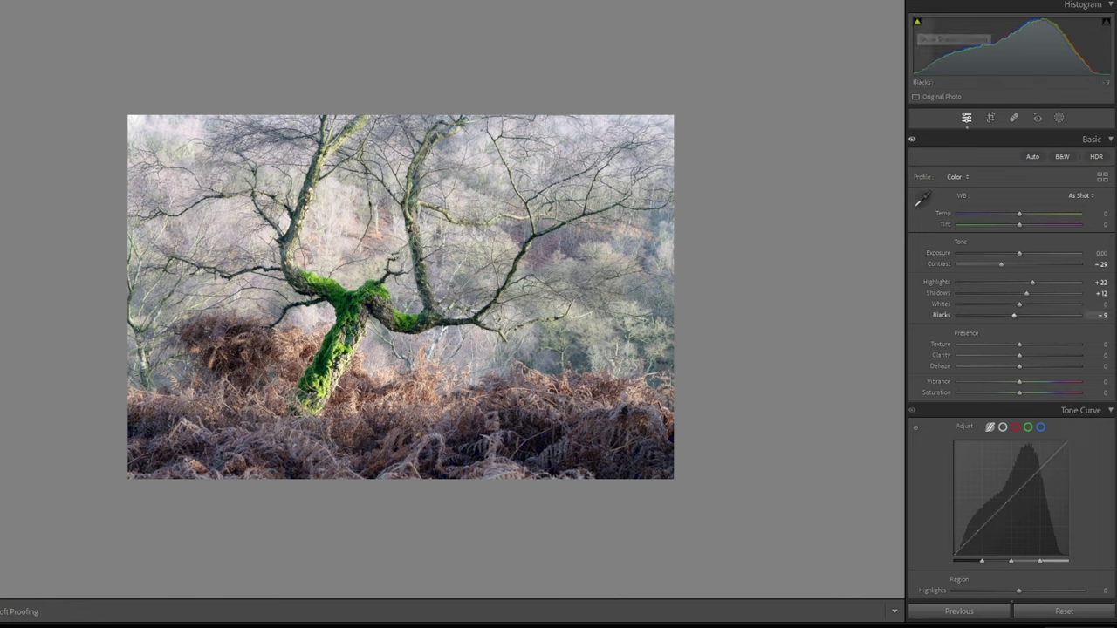
pyautogui.moveTo(1017, 315); pyautogui.dragTo(1018, 315)
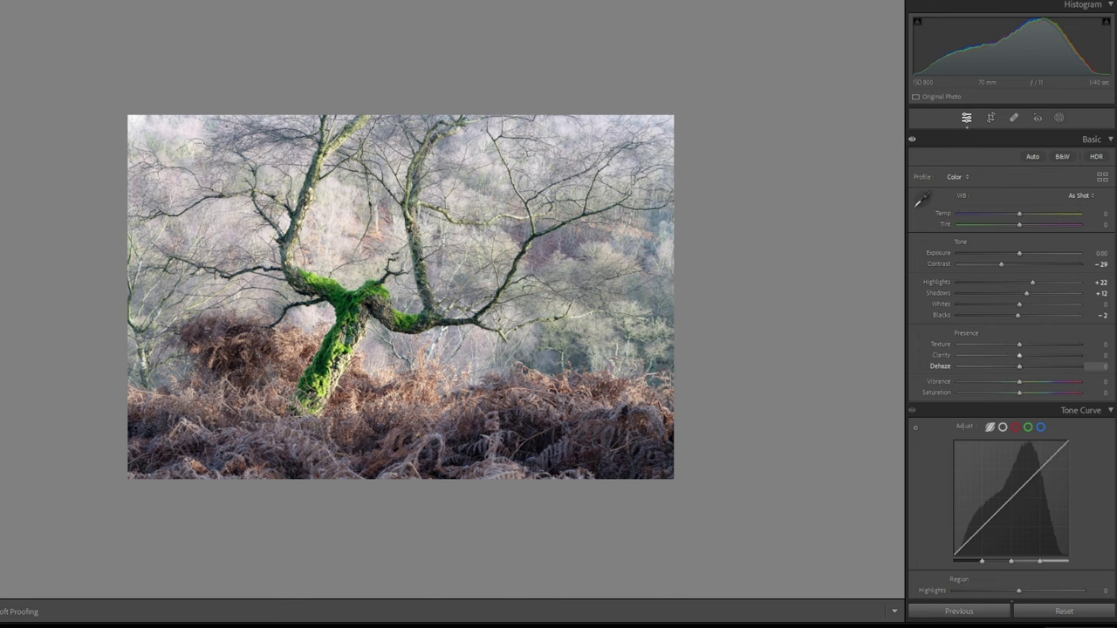
pyautogui.moveTo(1020, 367); pyautogui.dragTo(1017, 367)
pyautogui.press(',')
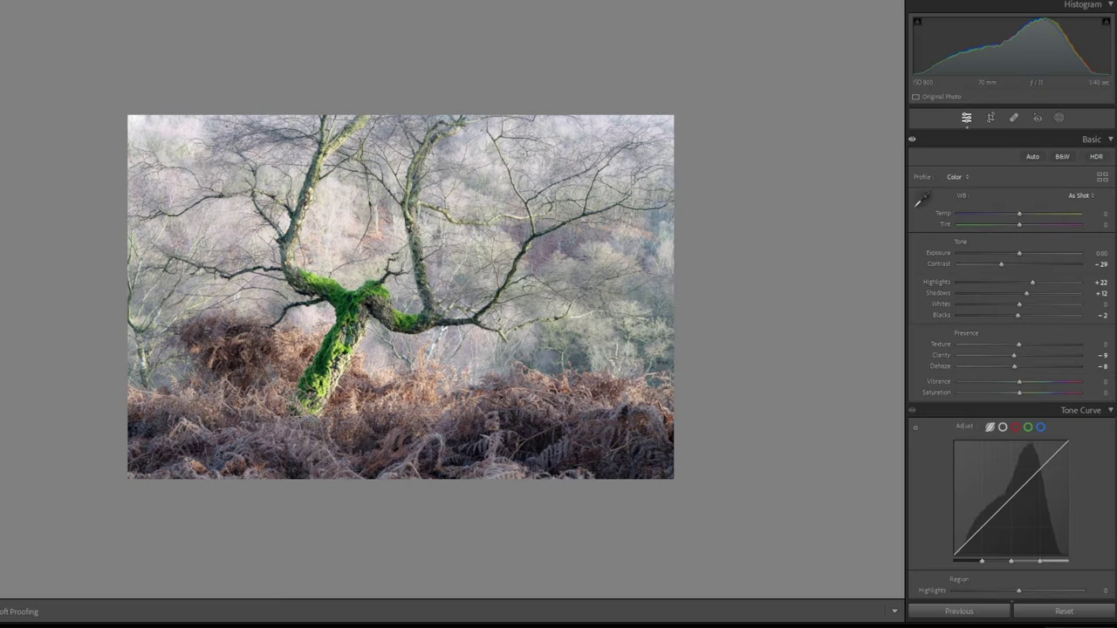
# Create a brush mask with Texture 57 and Sharpness 15 and paint it over the mossy tree trunk.
pyautogui.click(1059, 117)
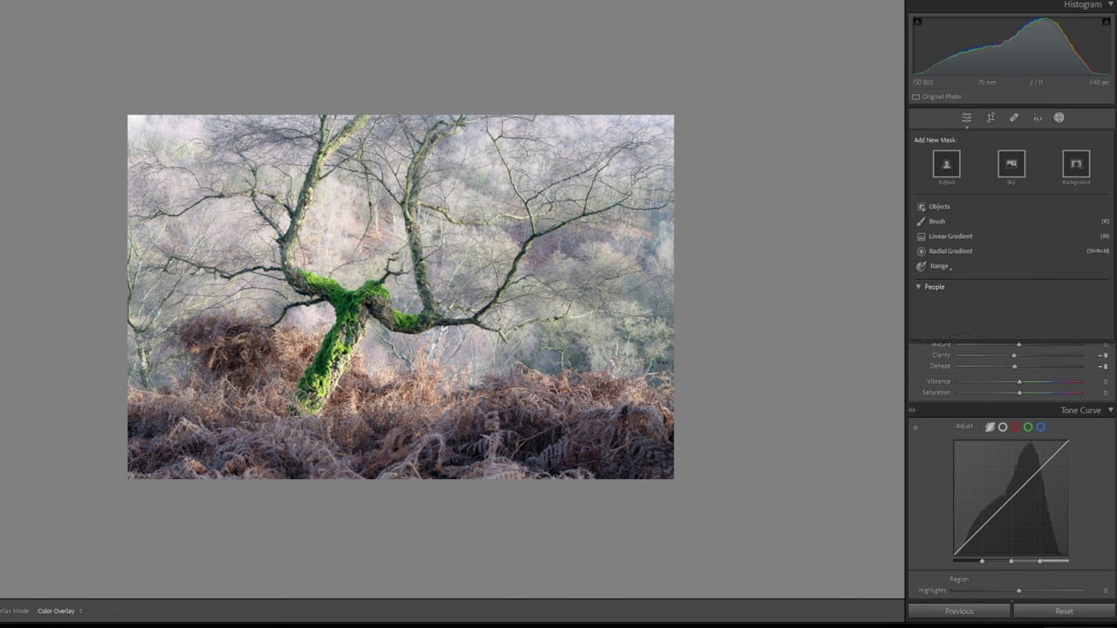
pyautogui.press('k')
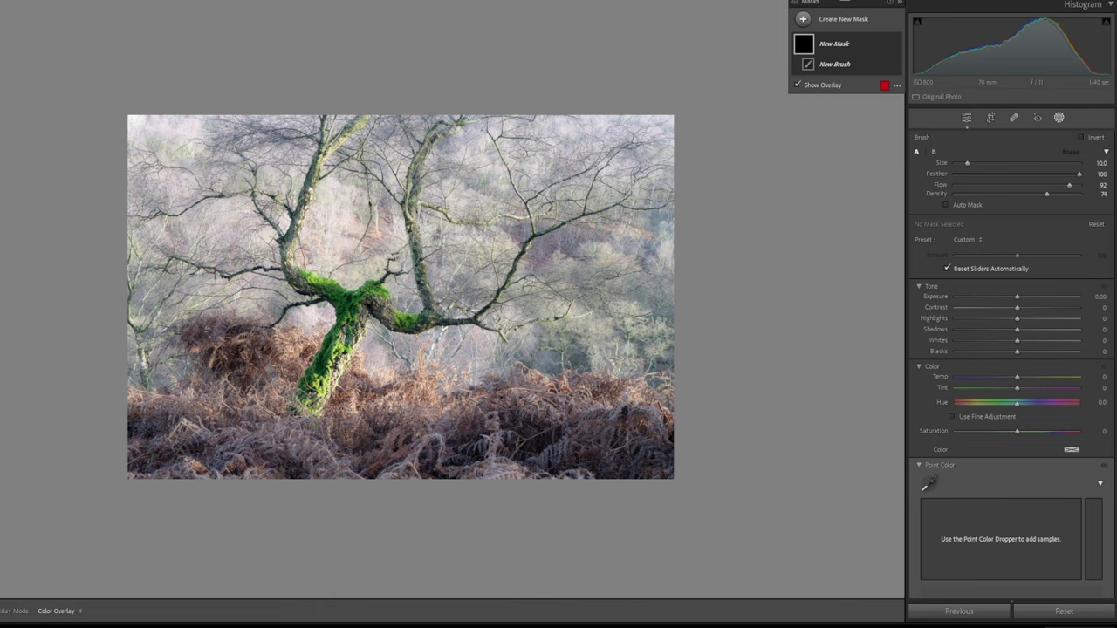
pyautogui.scroll(-10, 1010, 349)
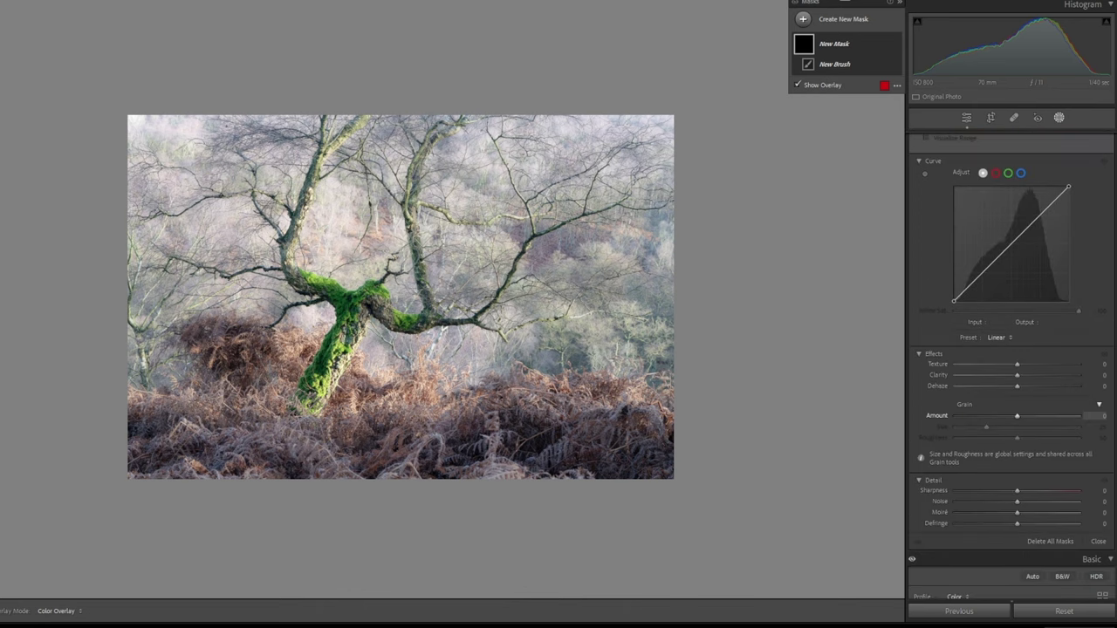
pyautogui.moveTo(1016, 364); pyautogui.dragTo(1053, 364)
pyautogui.click(1095, 490)
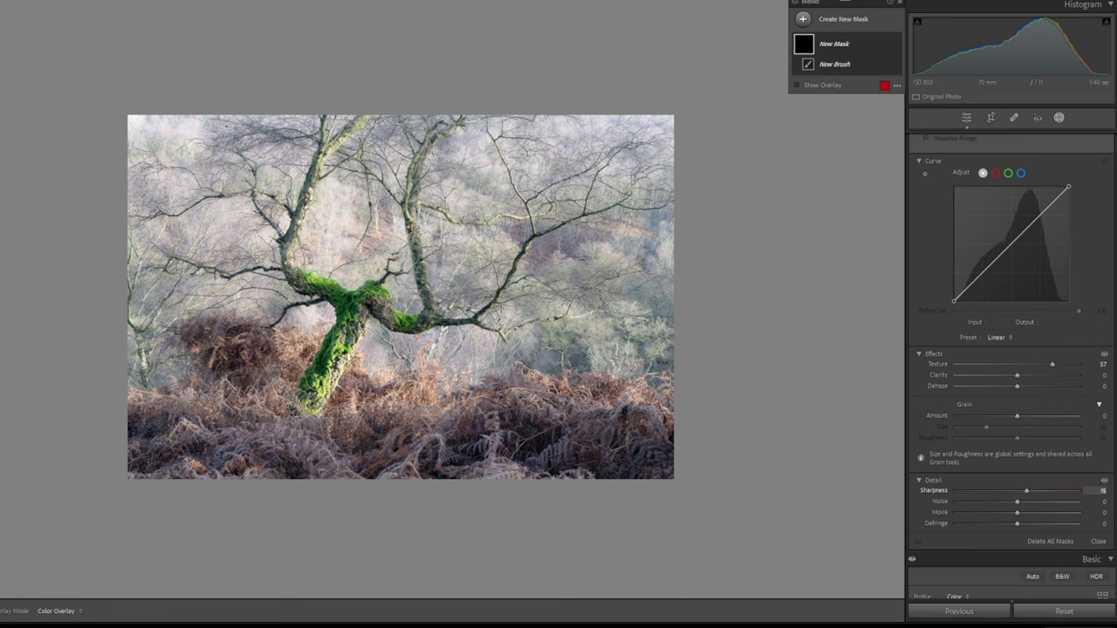
pyautogui.press('Return')
pyautogui.moveTo(336, 354); pyautogui.dragTo(336, 354)
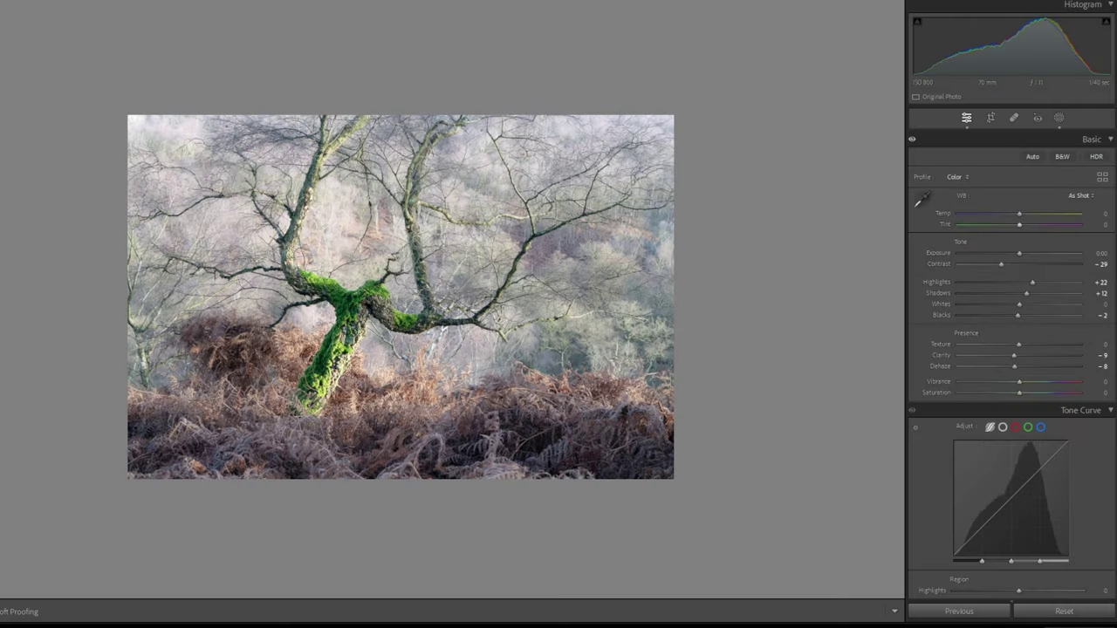
# Tint the highlights with a subtle warm yellow-orange using Color Grading, keeping their luminance at 0.
pyautogui.scroll(-3, 1012, 367)
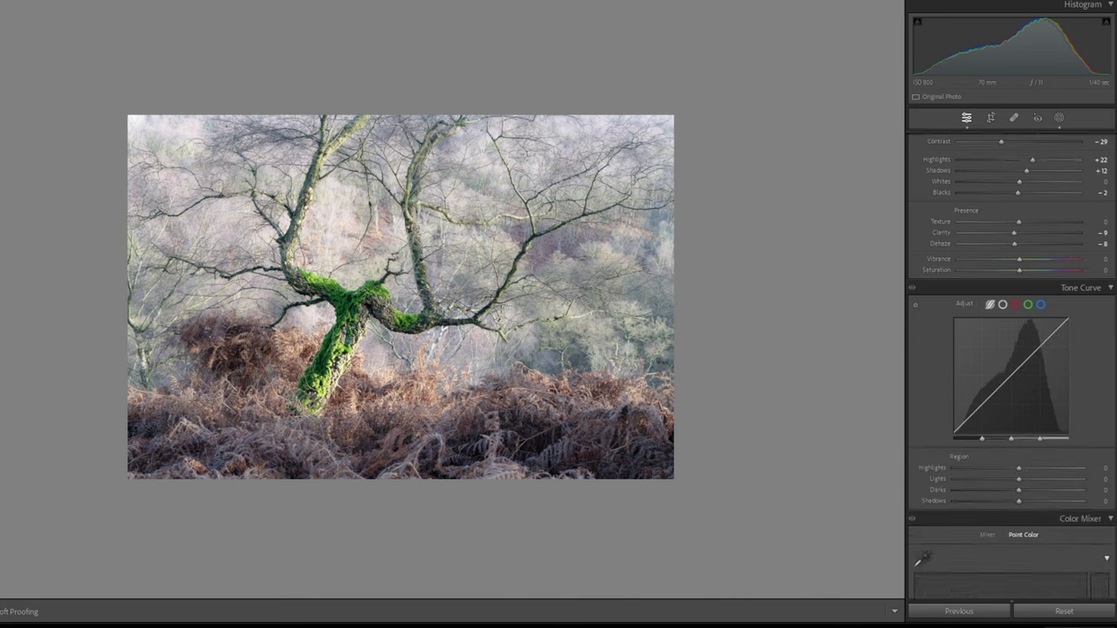
pyautogui.scroll(-10, 1012, 367)
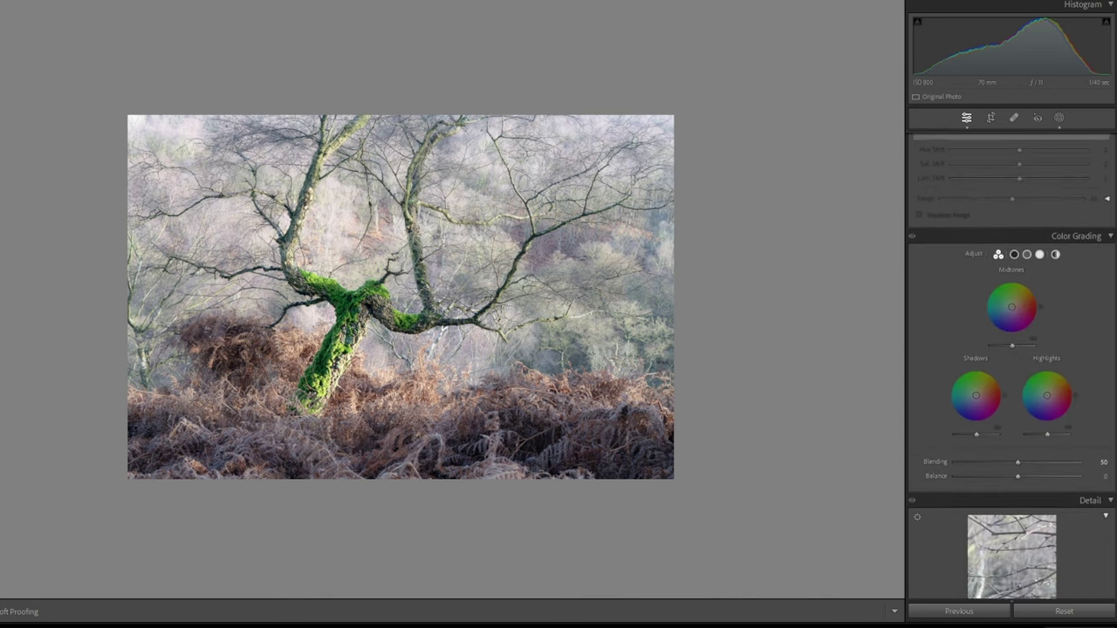
pyautogui.scroll(-1, 1012, 367)
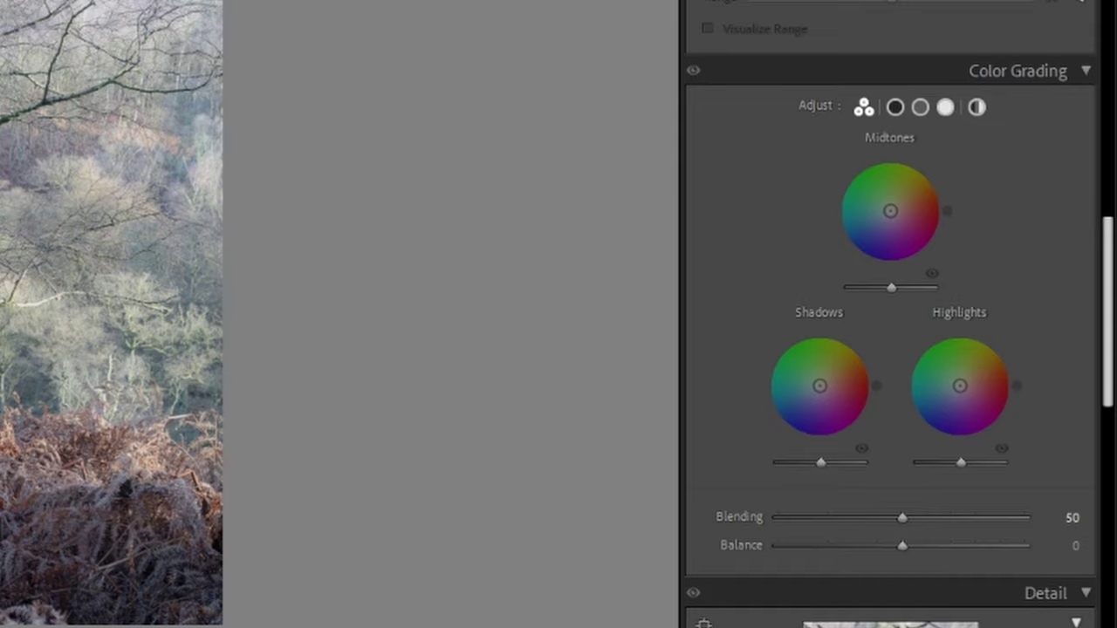
pyautogui.scroll(-1, 1012, 367)
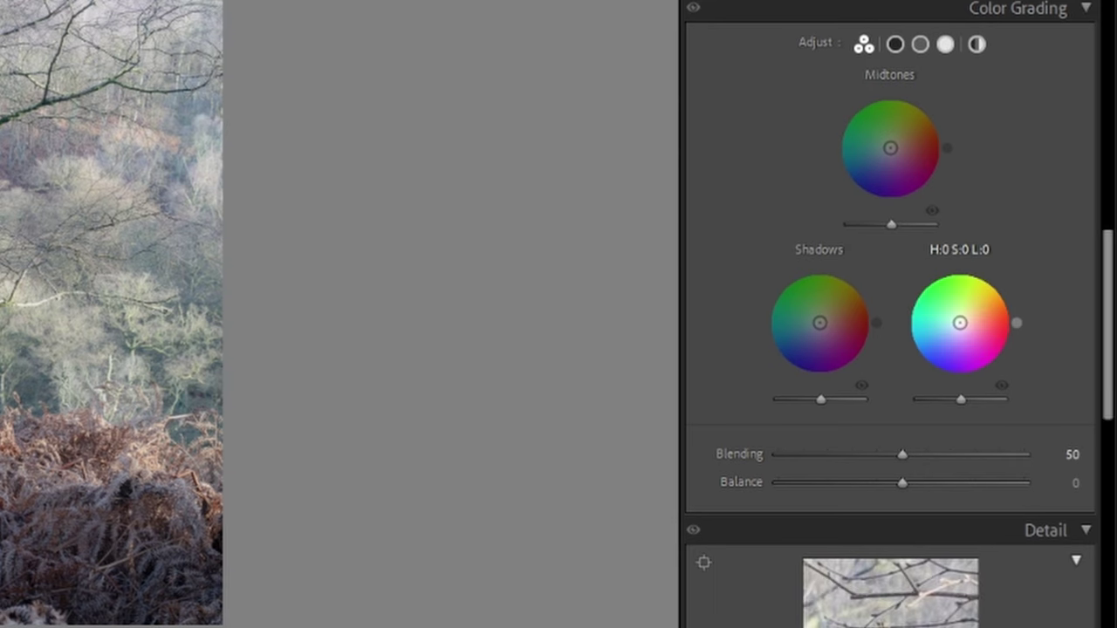
pyautogui.moveTo(960, 323); pyautogui.dragTo(965, 318)
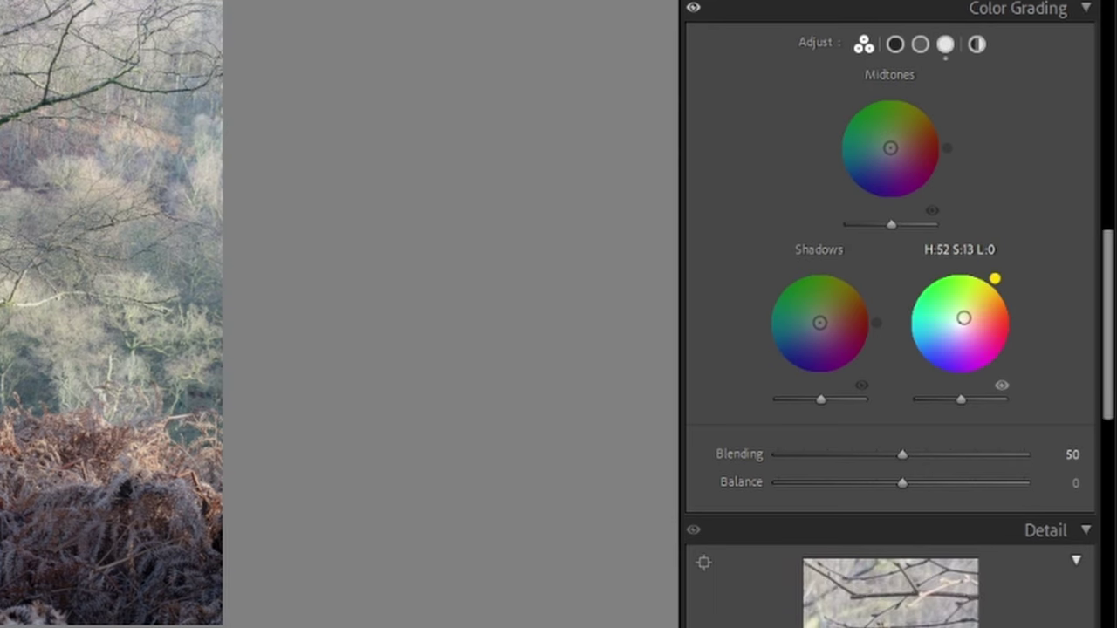
pyautogui.moveTo(995, 278); pyautogui.dragTo(1007, 292)
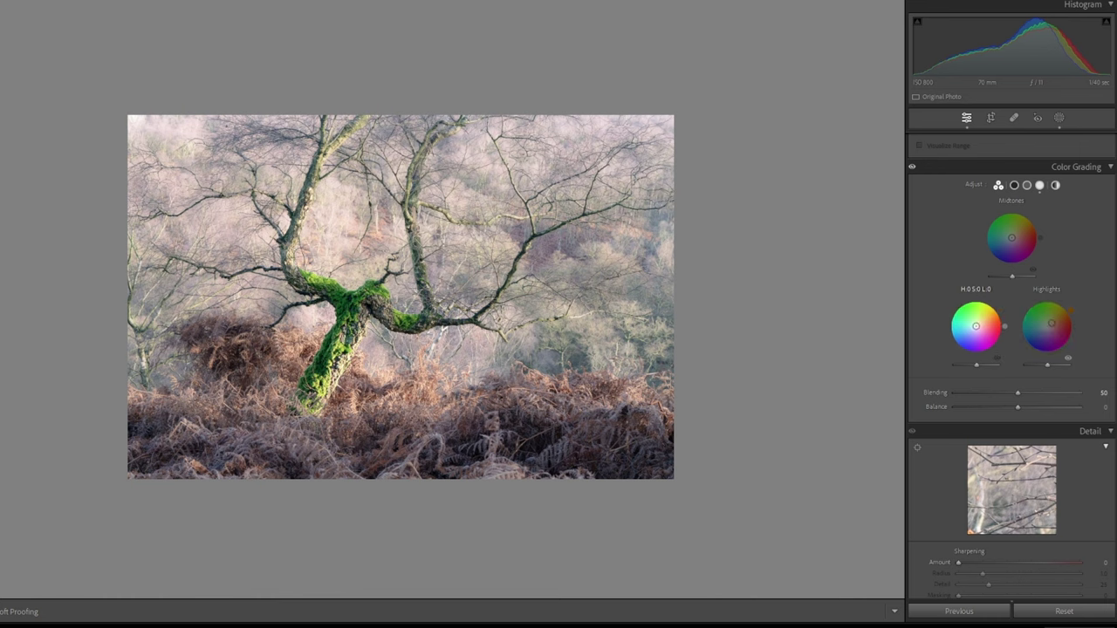
# Give the shadows a faint blue tint with Color Grading and warm the whole photo with Temp +6.
pyautogui.moveTo(976, 325); pyautogui.dragTo(973, 329)
pyautogui.moveTo(953, 342); pyautogui.dragTo(974, 328)
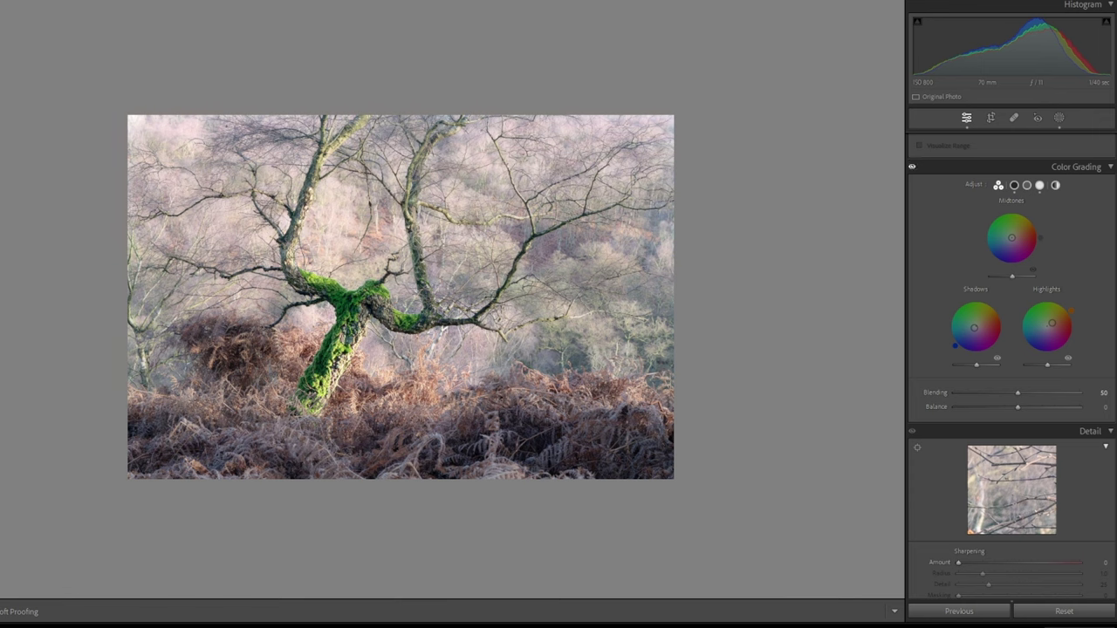
pyautogui.scroll(10, 1011, 350)
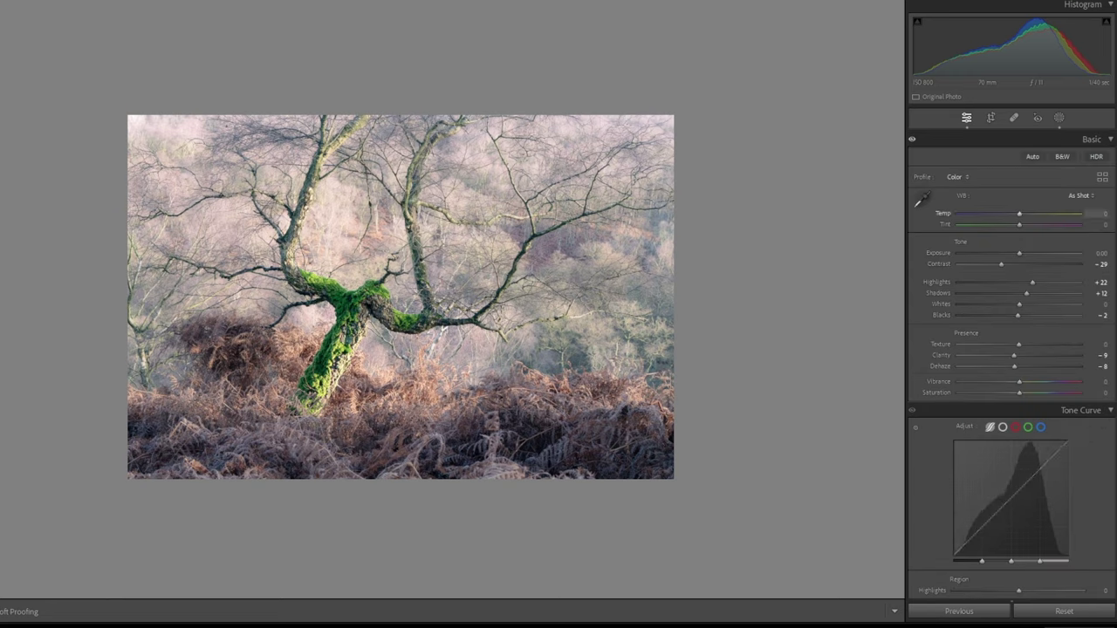
pyautogui.moveTo(1019, 213); pyautogui.dragTo(1023, 213)
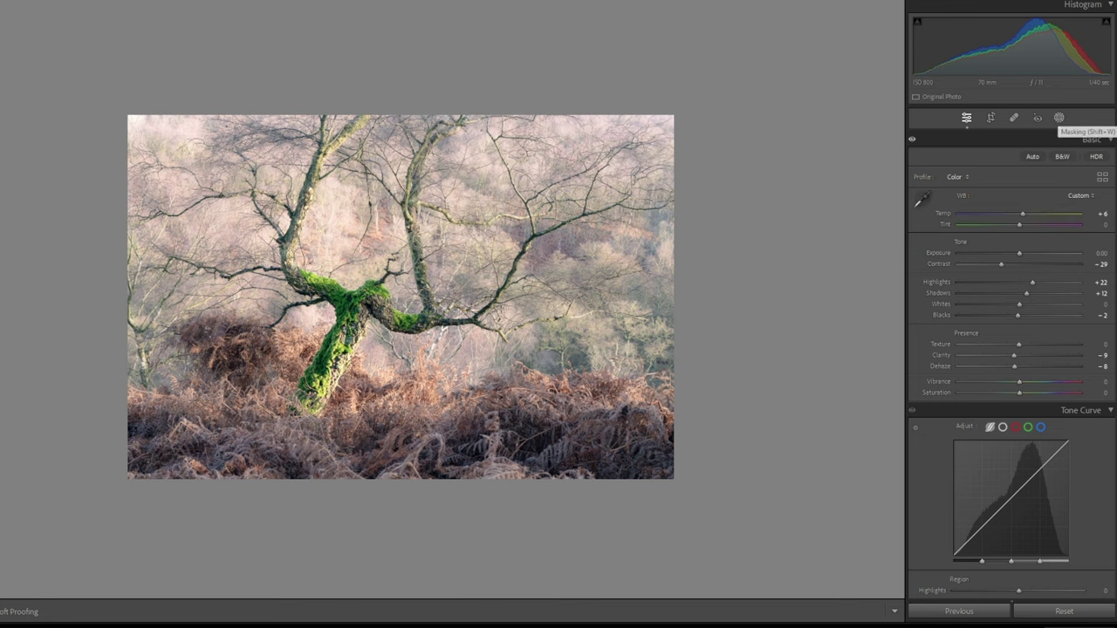
# Create a wide radial gradient mask with Feather 56, centred just above the fork of the mossy trunk.
pyautogui.click(1059, 117)
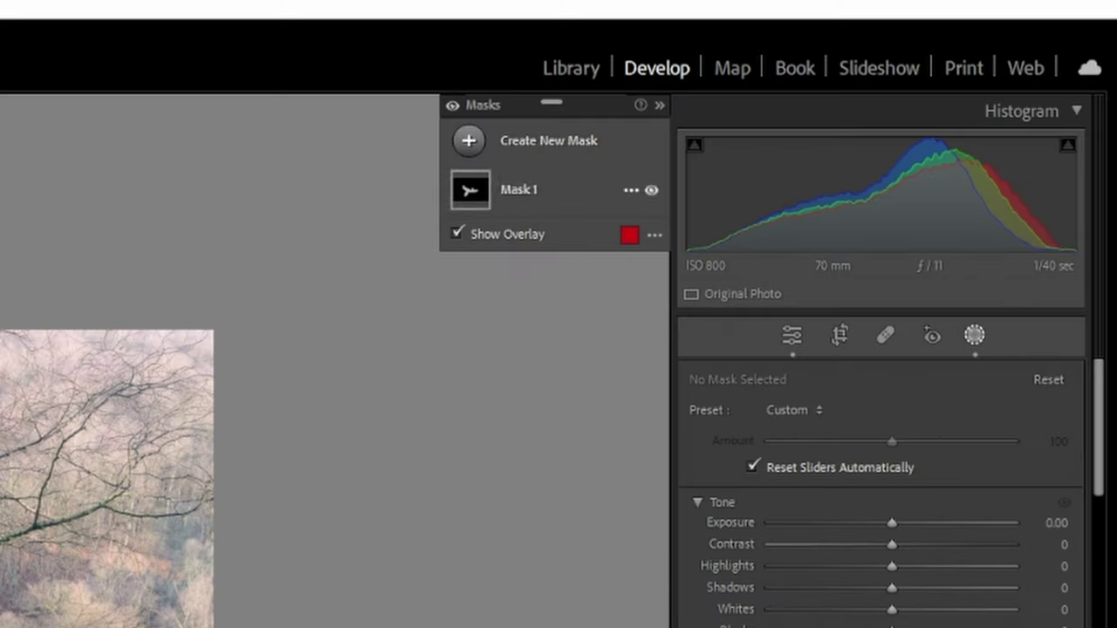
pyautogui.click(469, 140)
pyautogui.click(596, 399)
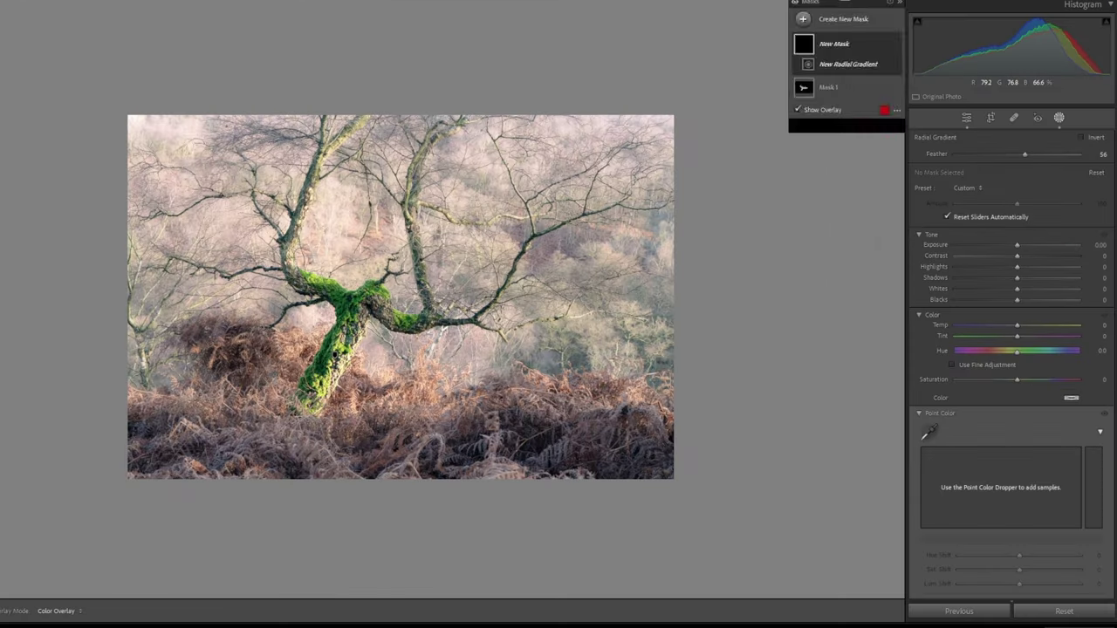
pyautogui.moveTo(362, 274); pyautogui.dragTo(726, 401)
pyautogui.moveTo(522, 329); pyautogui.dragTo(597, 367)
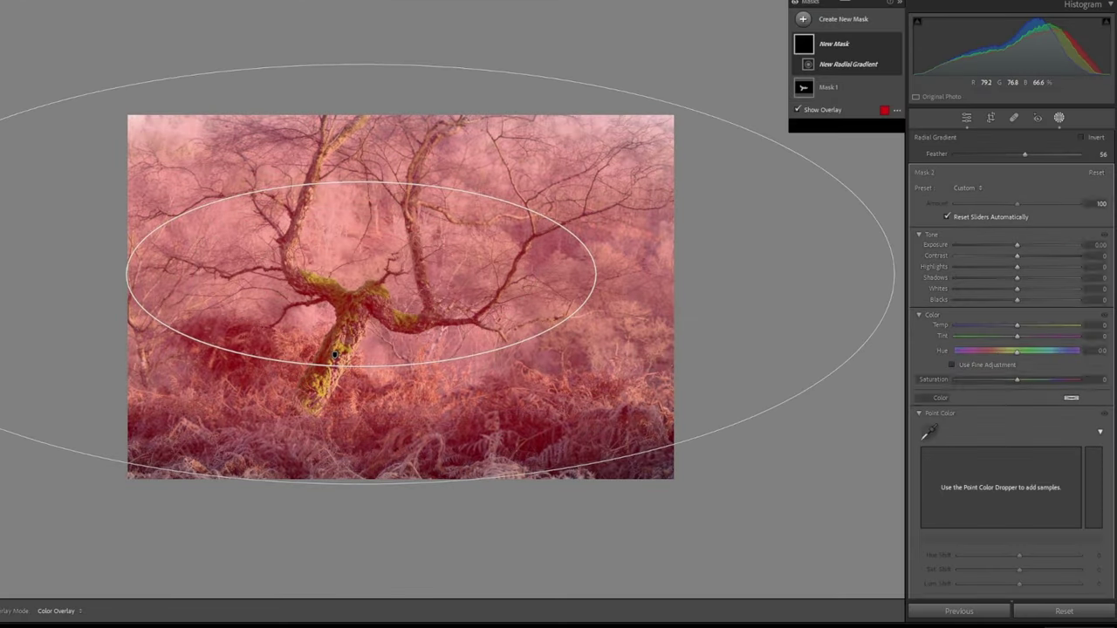
pyautogui.moveTo(361, 275); pyautogui.dragTo(380, 280)
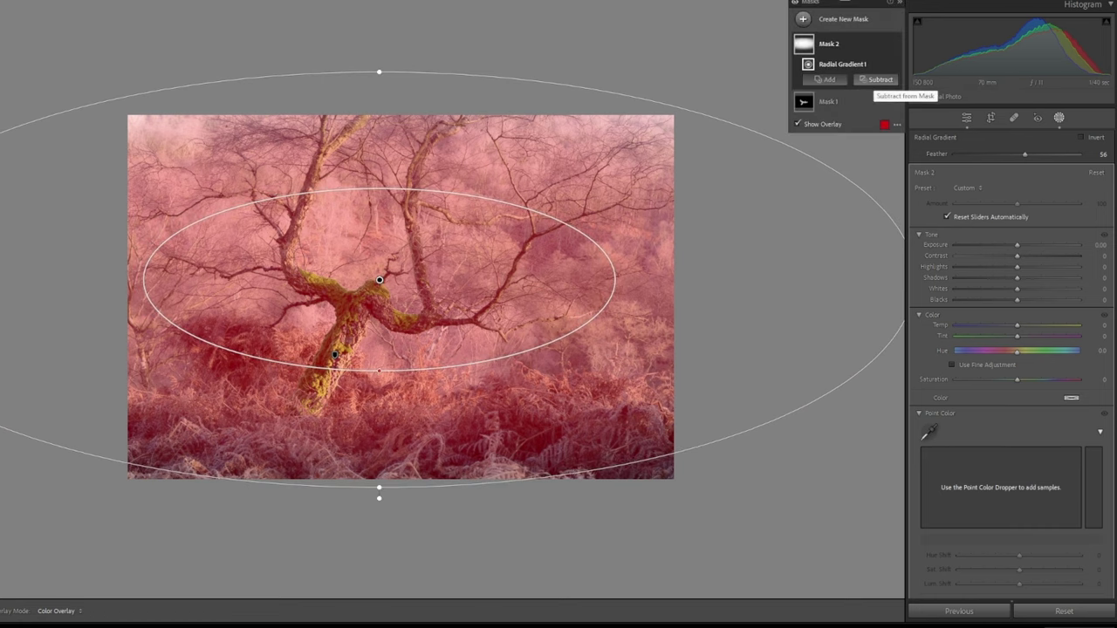
# Subtract a luminance range from the radial mask by sampling the dark tones of the tree trunk.
pyautogui.click(876, 79)
pyautogui.click(899, 249)
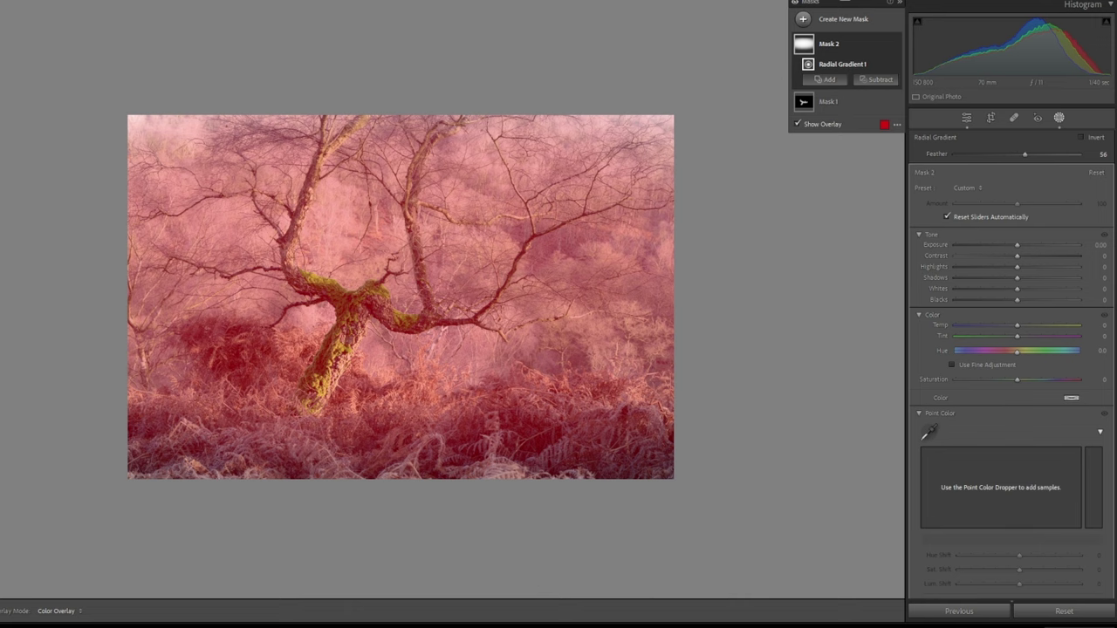
pyautogui.hotkey('shift', 'q')
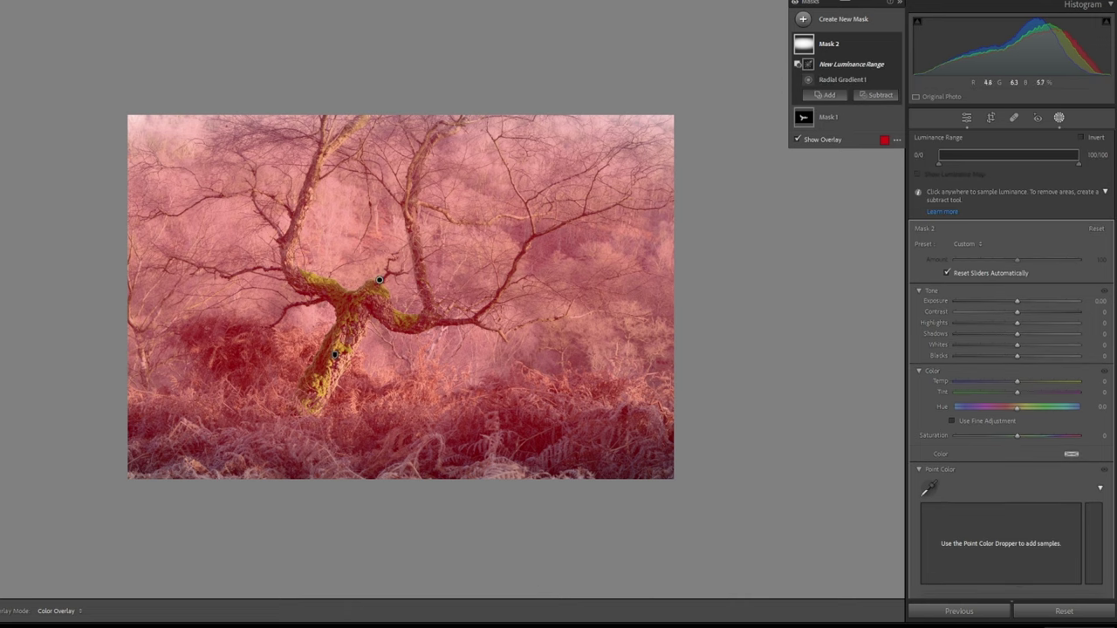
pyautogui.click(350, 310)
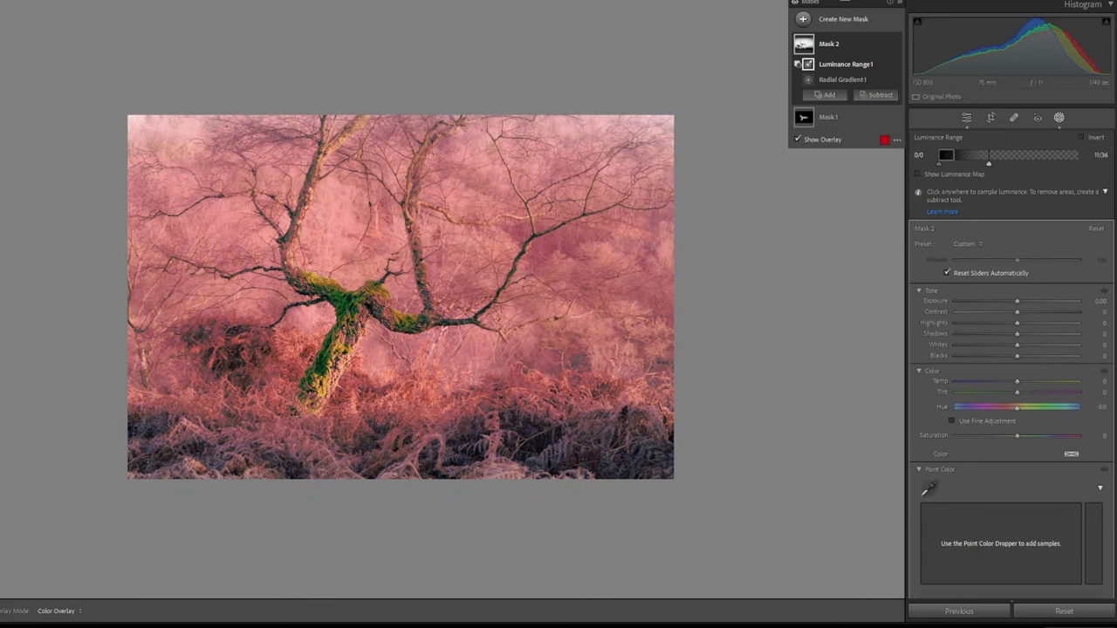
# Soften the radial mask area with Dehaze -6 and slightly negative Clarity, and warm its Temp slightly.
pyautogui.scroll(-5, 1011, 367)
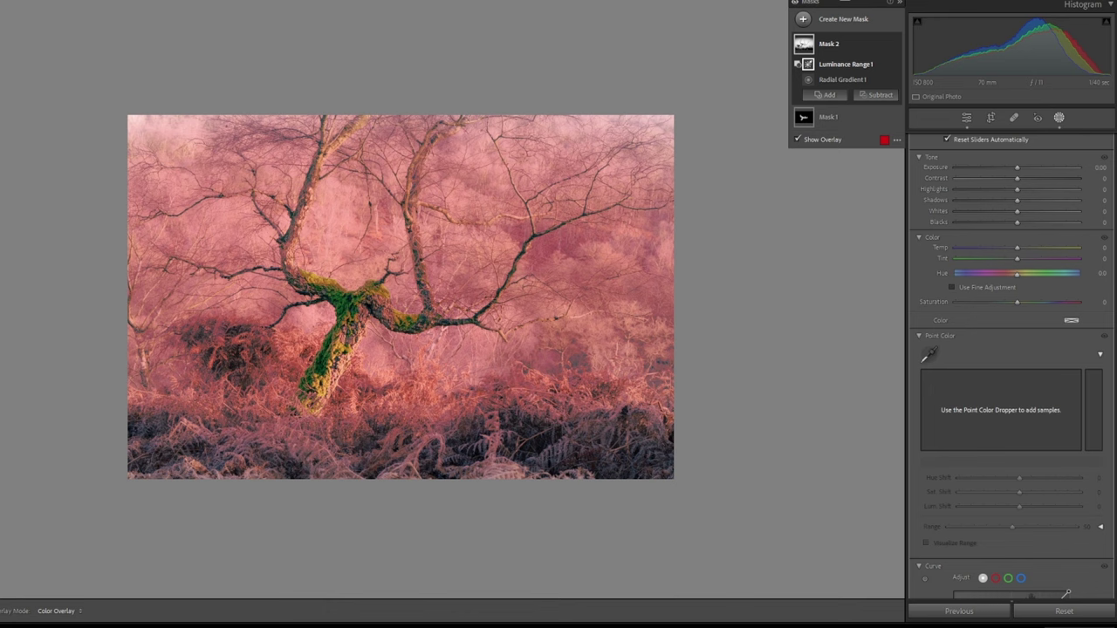
pyautogui.scroll(-3, 1010, 366)
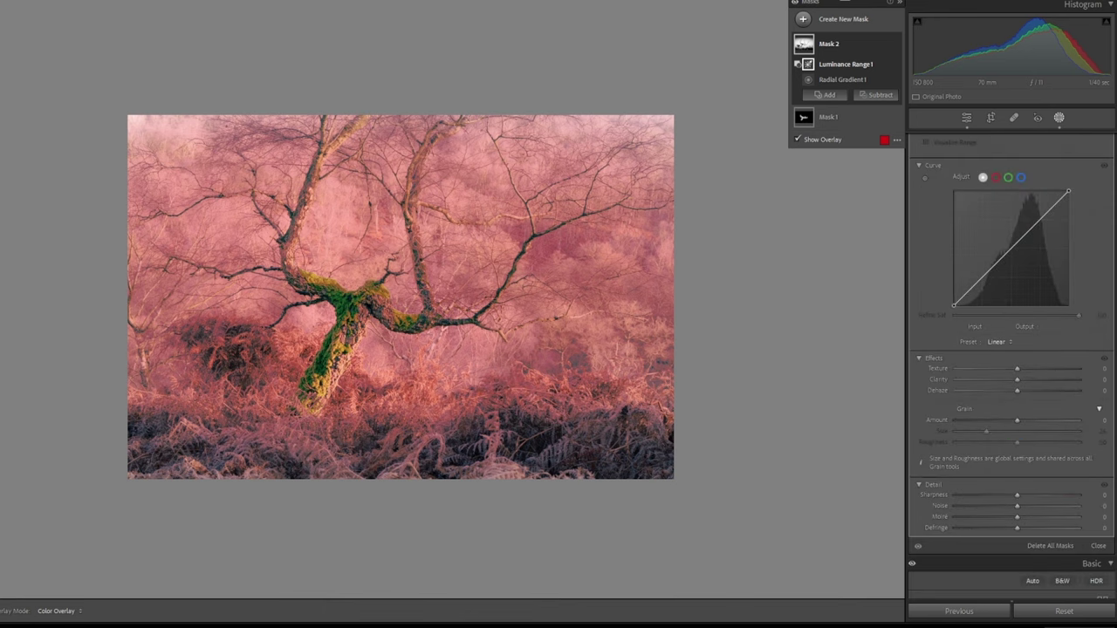
pyautogui.moveTo(1017, 390)
pyautogui.mouseDown()
pyautogui.moveTo(978, 390)
pyautogui.moveTo(1012, 391)
pyautogui.mouseUp()
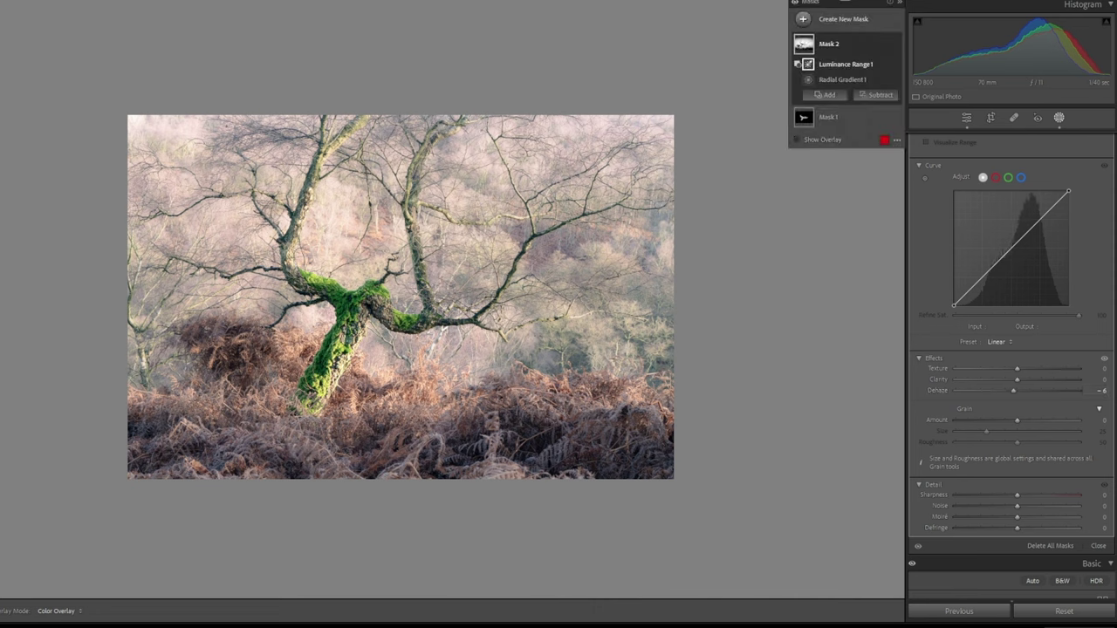
pyautogui.moveTo(1017, 380); pyautogui.dragTo(1014, 380)
pyautogui.scroll(10, 1011, 393)
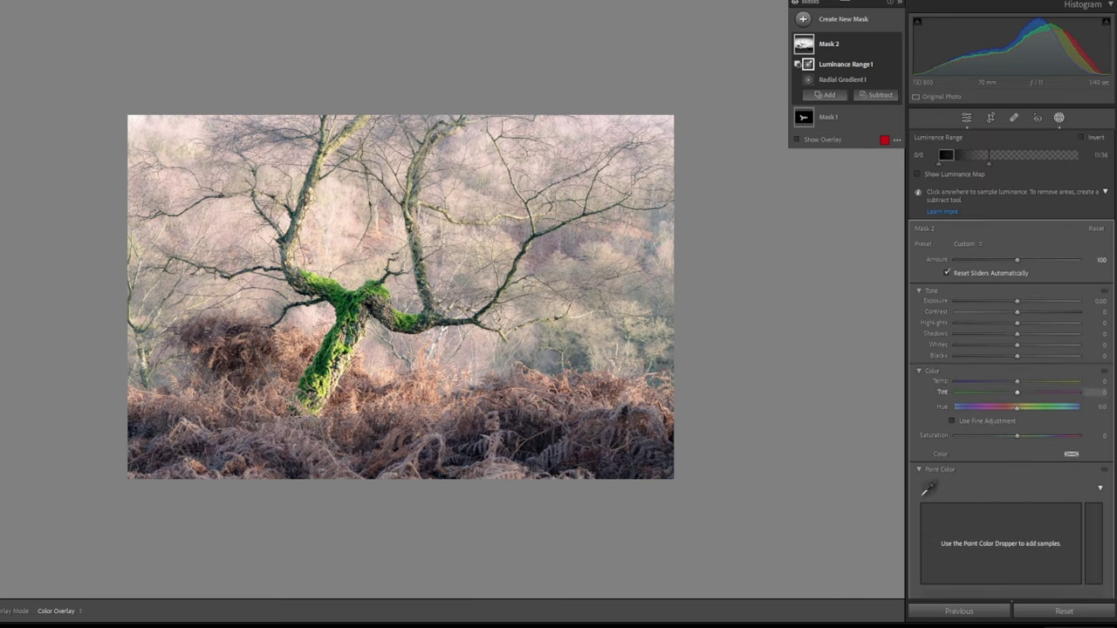
pyautogui.moveTo(1017, 380); pyautogui.dragTo(1020, 381)
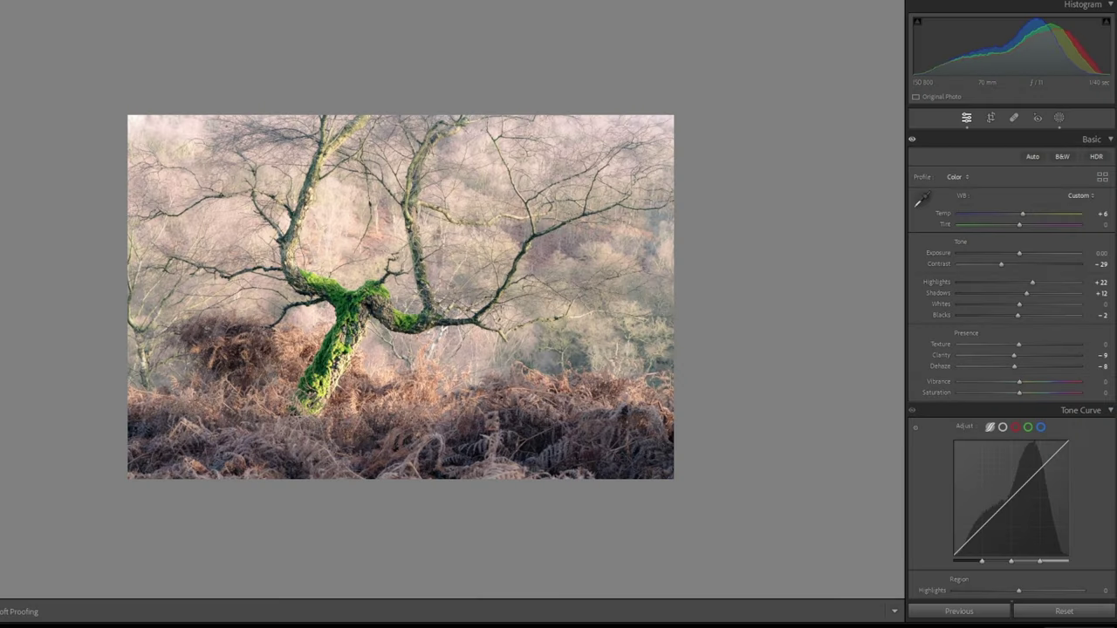
# Create a brush mask with Exposure -0.36 and Feather 100 and paint it around the photo's outer edges to darken them.
pyautogui.hotkey('shift', 'w')
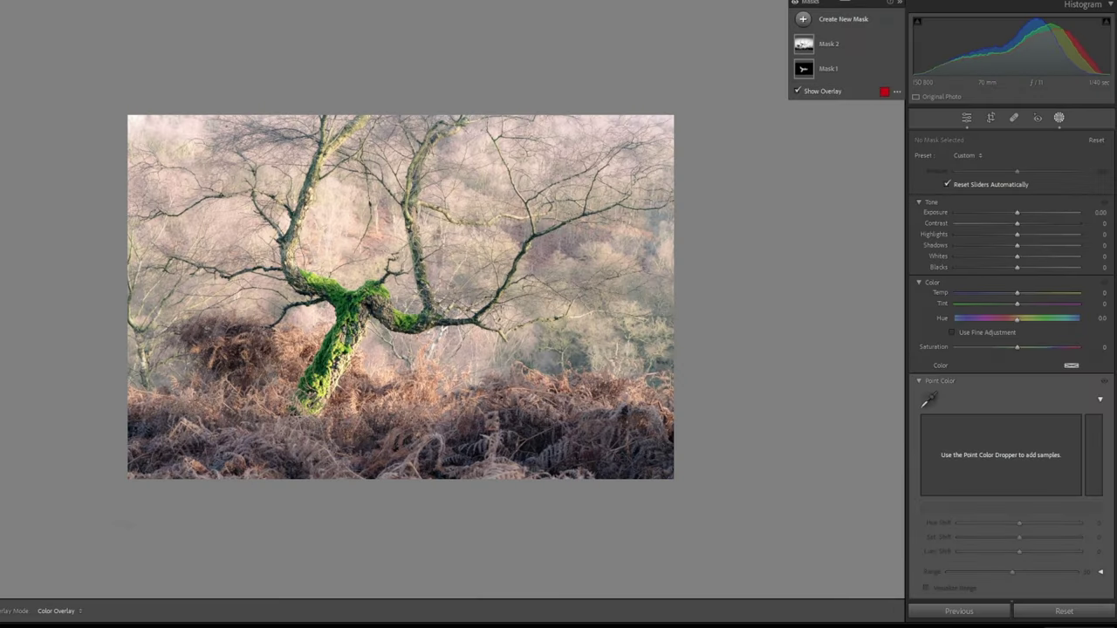
pyautogui.click(843, 18)
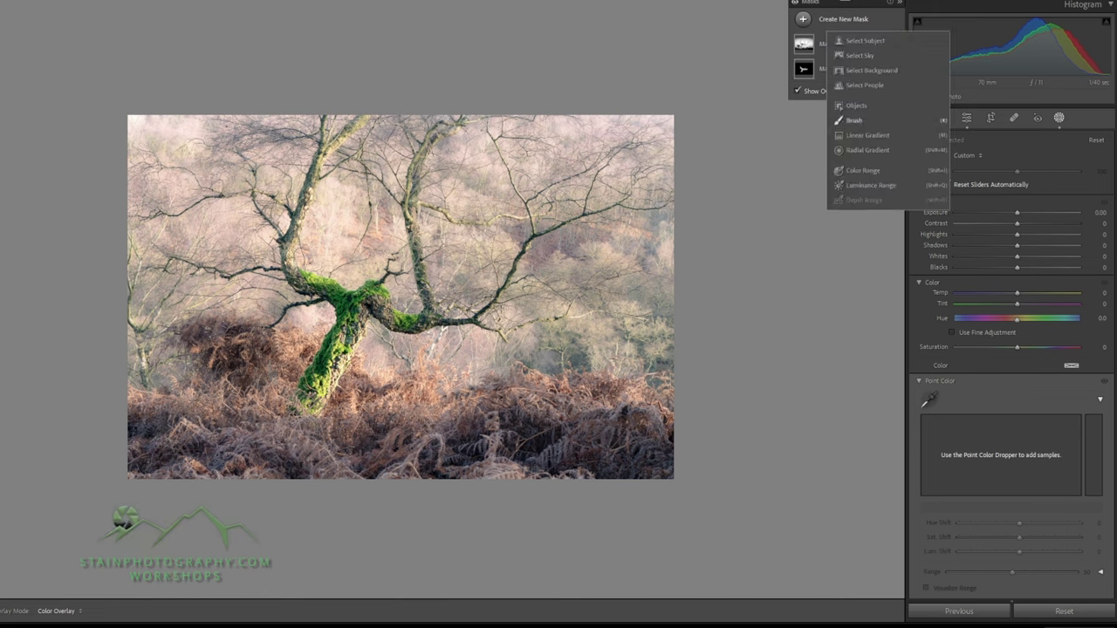
pyautogui.click(855, 120)
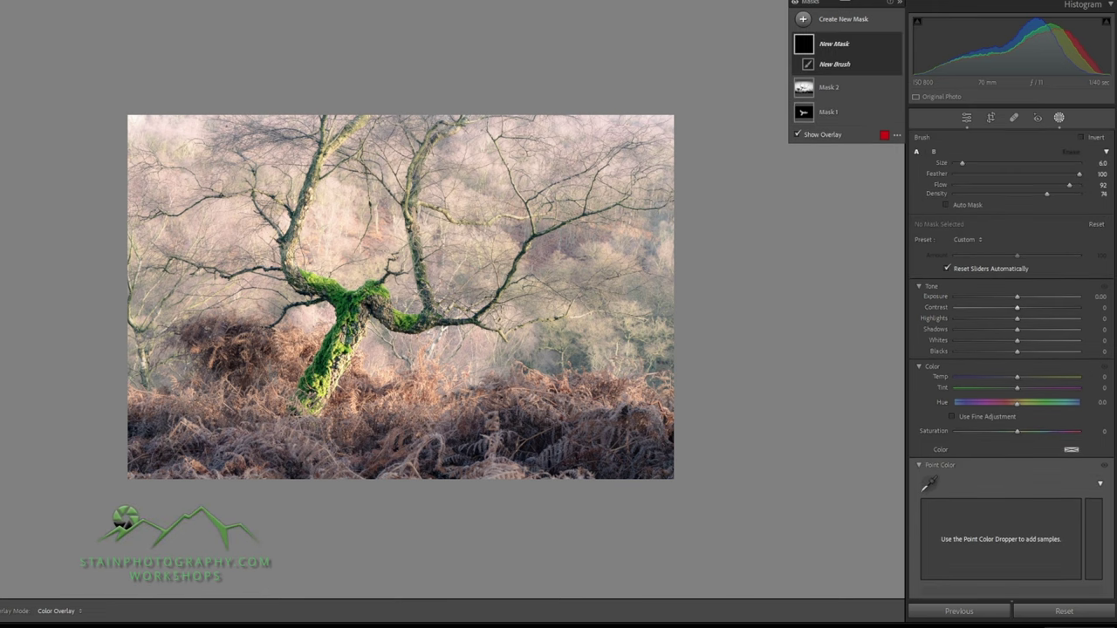
pyautogui.moveTo(1017, 297); pyautogui.dragTo(1011, 297)
pyautogui.scroll(5, 401, 297)
pyautogui.hotkey('shift', 'w')
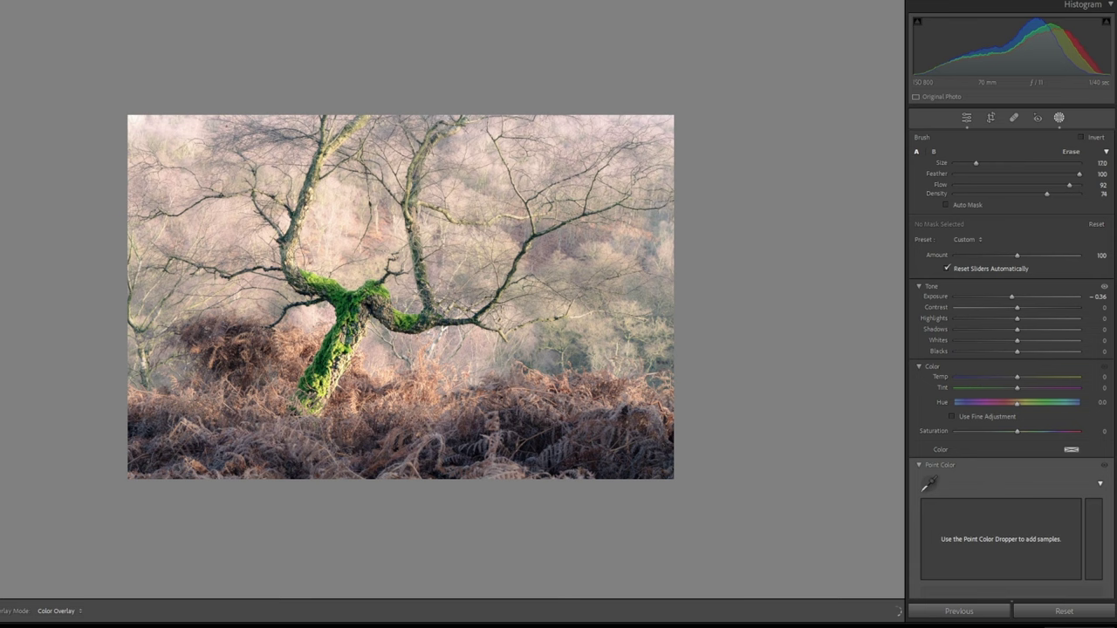
pyautogui.press('k')
pyautogui.scroll(4, 96, 392)
pyautogui.moveTo(98, 392)
pyautogui.mouseDown()
pyautogui.moveTo(123, 321)
pyautogui.moveTo(93, 52)
pyautogui.moveTo(94, 64)
pyautogui.moveTo(163, 80)
pyautogui.mouseUp()
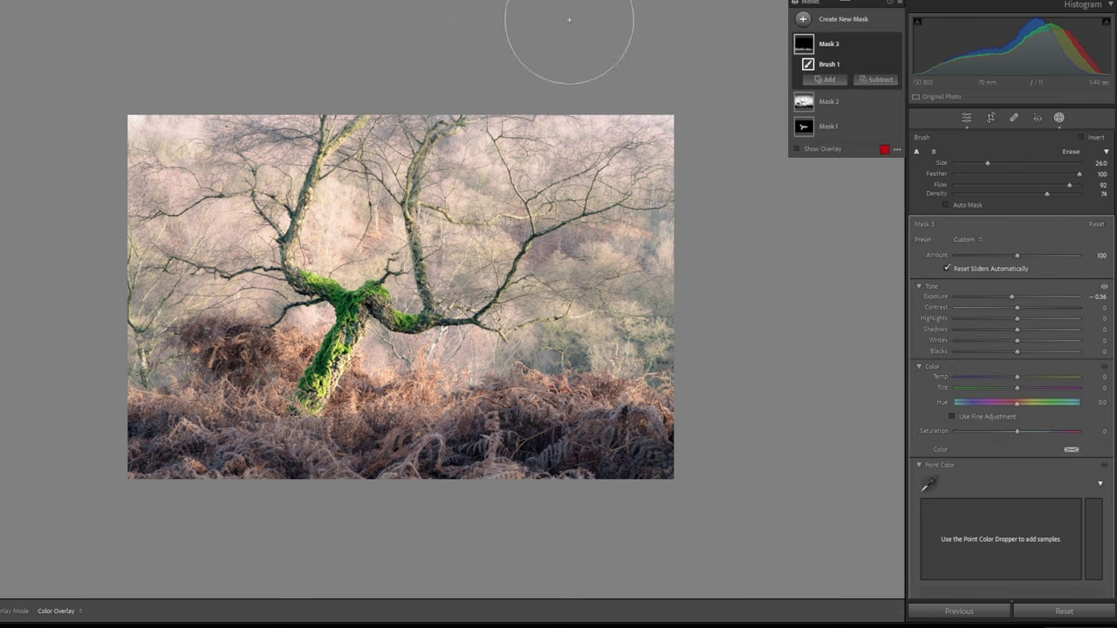
pyautogui.moveTo(625, 58)
pyautogui.mouseDown()
pyautogui.moveTo(650, 85)
pyautogui.moveTo(714, 152)
pyautogui.moveTo(705, 201)
pyautogui.mouseUp()
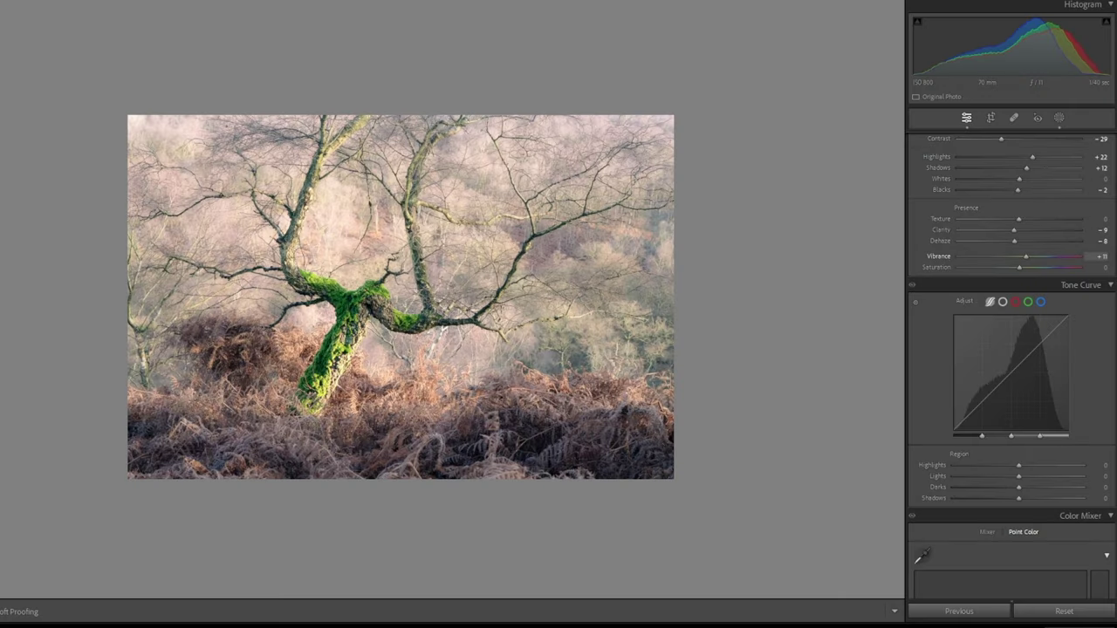
# Set the photo's Vibrance to +17.
pyautogui.moveTo(1030, 256); pyautogui.dragTo(1052, 256)
pyautogui.press('-')
pyautogui.press('-')
pyautogui.press('=')
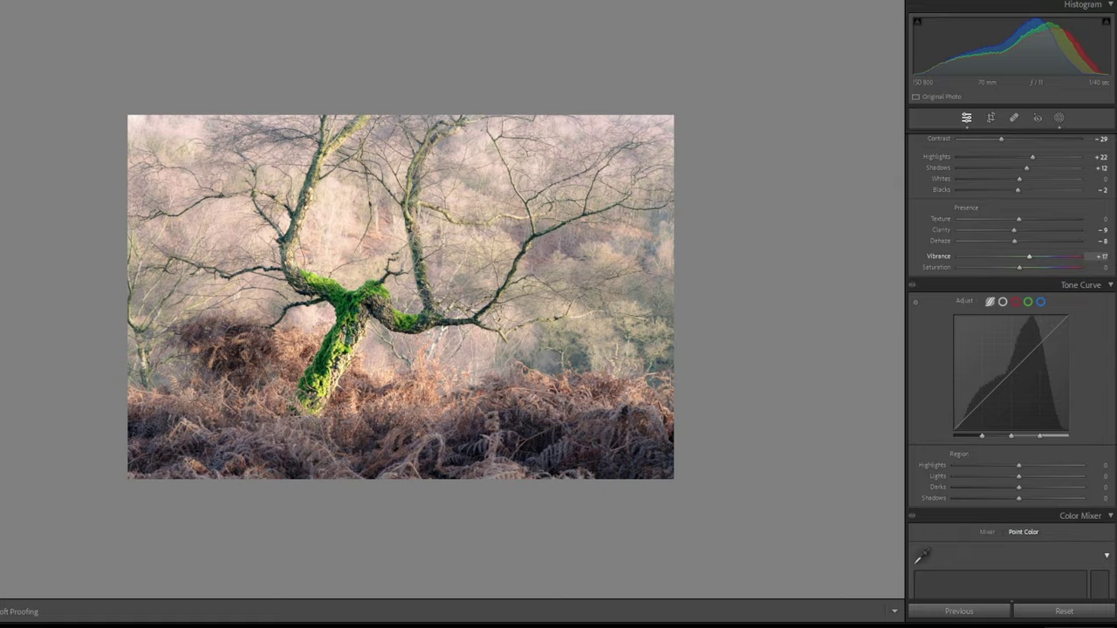